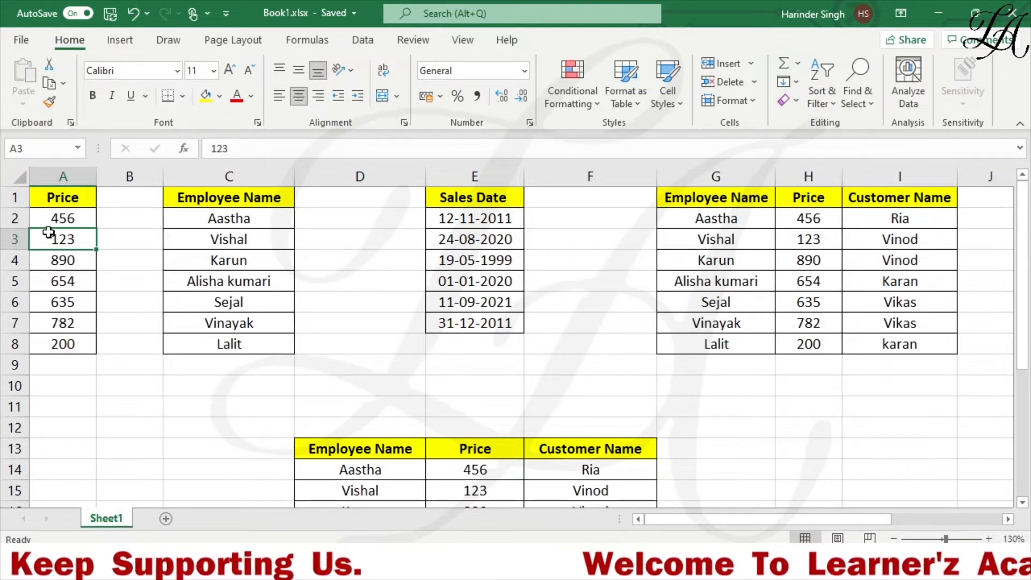
Sort the standalone Price list in column A from smallest to largest.
click(71, 217)
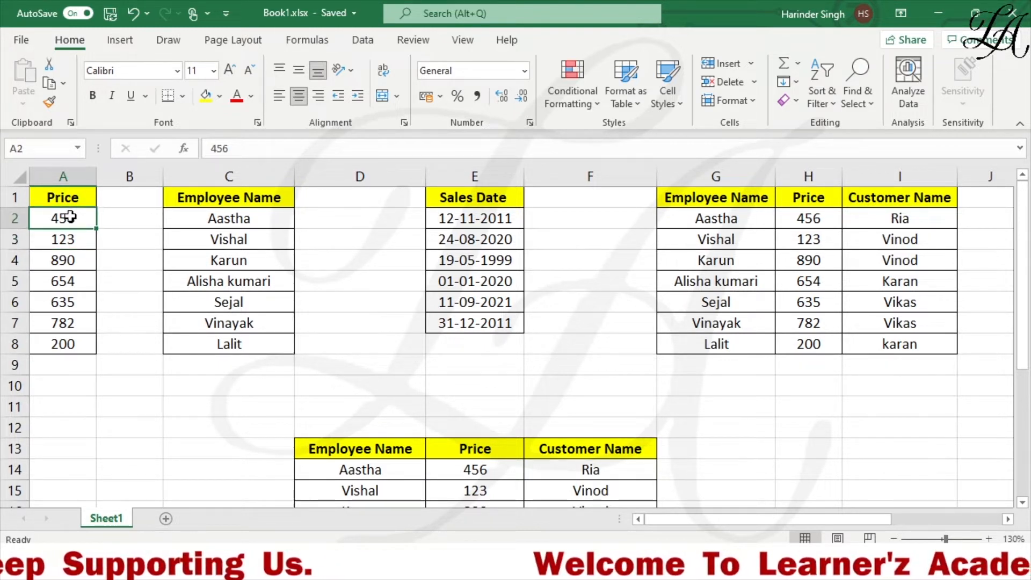
drag(71, 217, 83, 343)
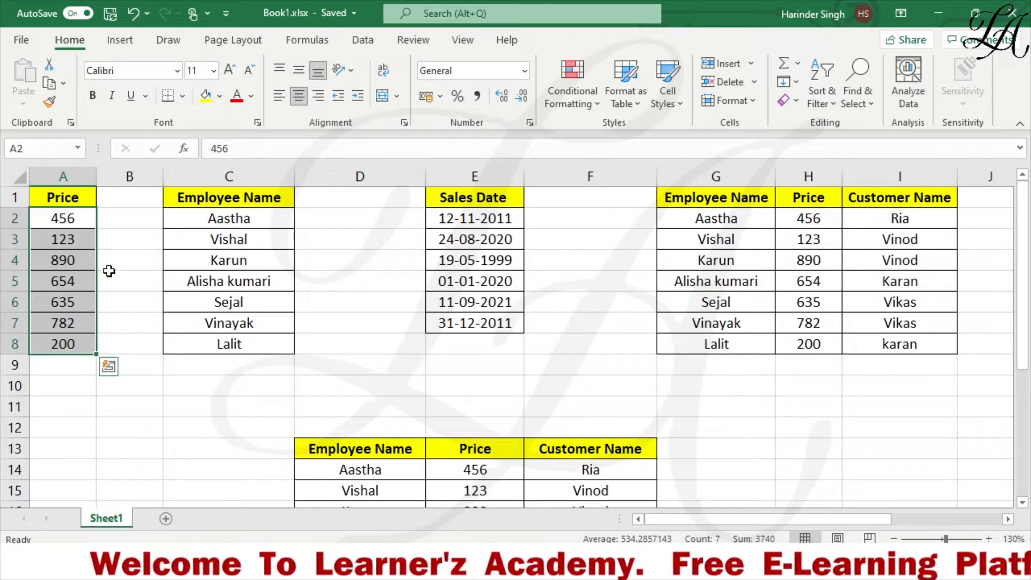
click(115, 253)
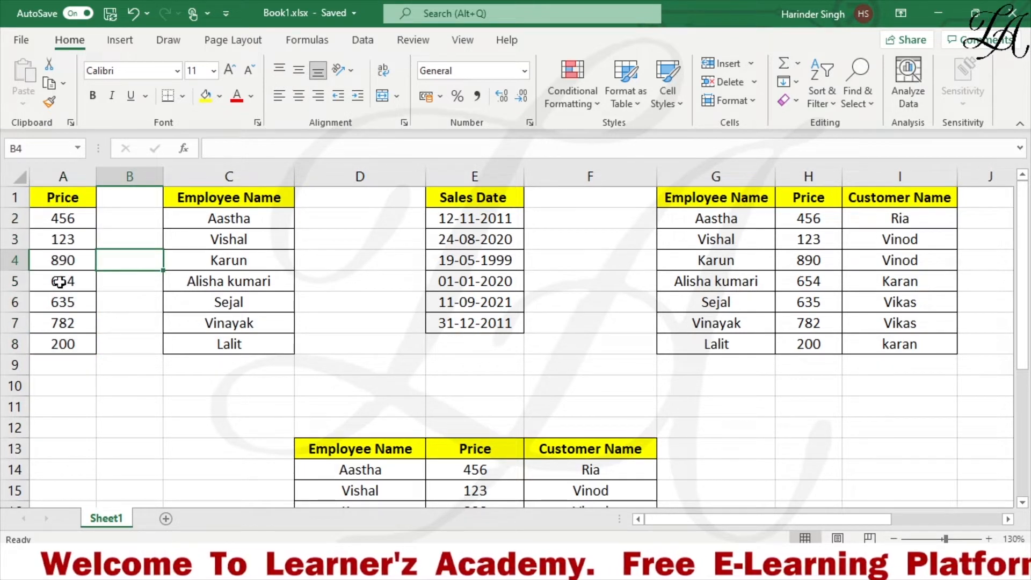
click(63, 261)
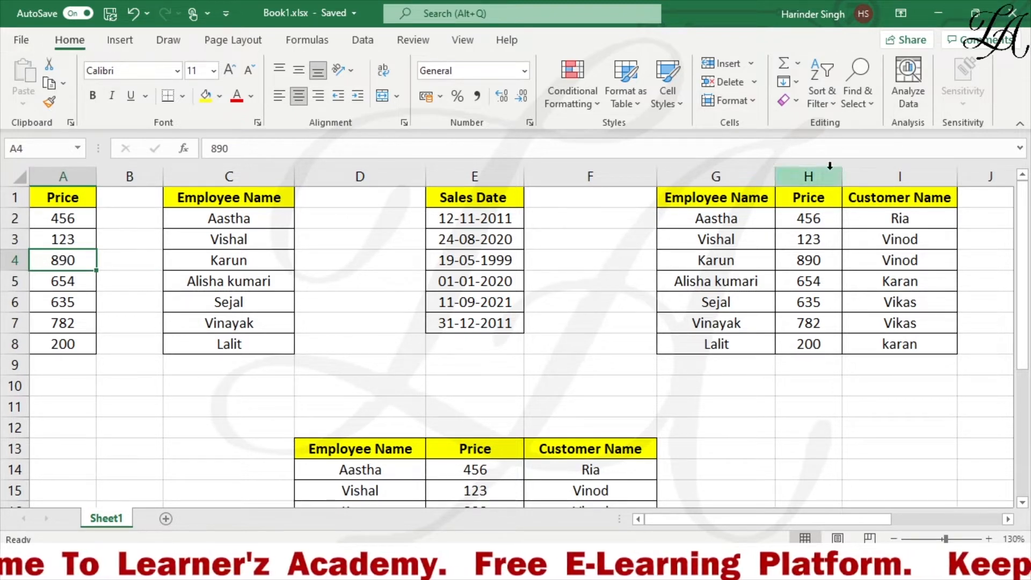
click(819, 99)
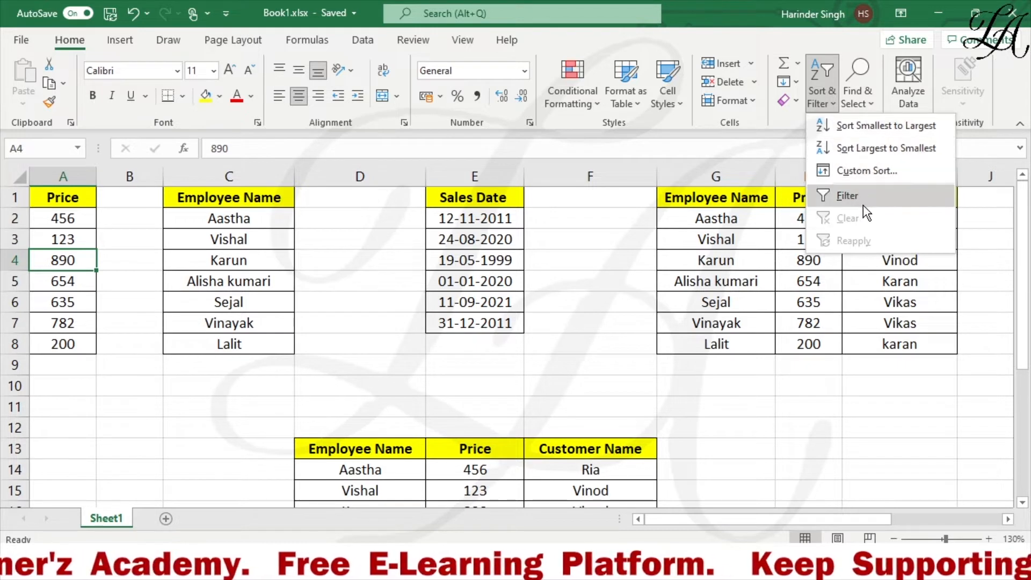
click(872, 125)
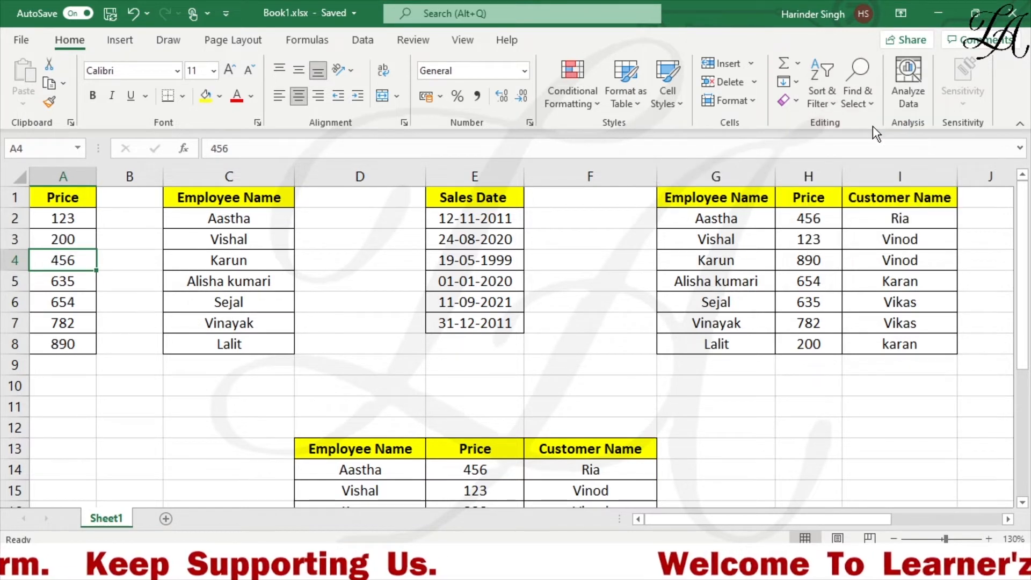
click(81, 219)
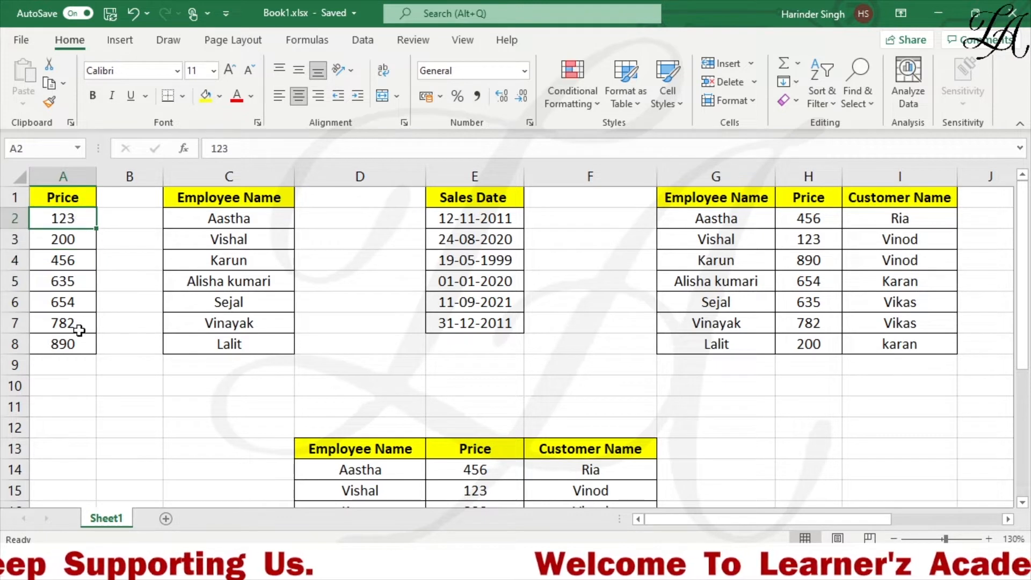
click(71, 348)
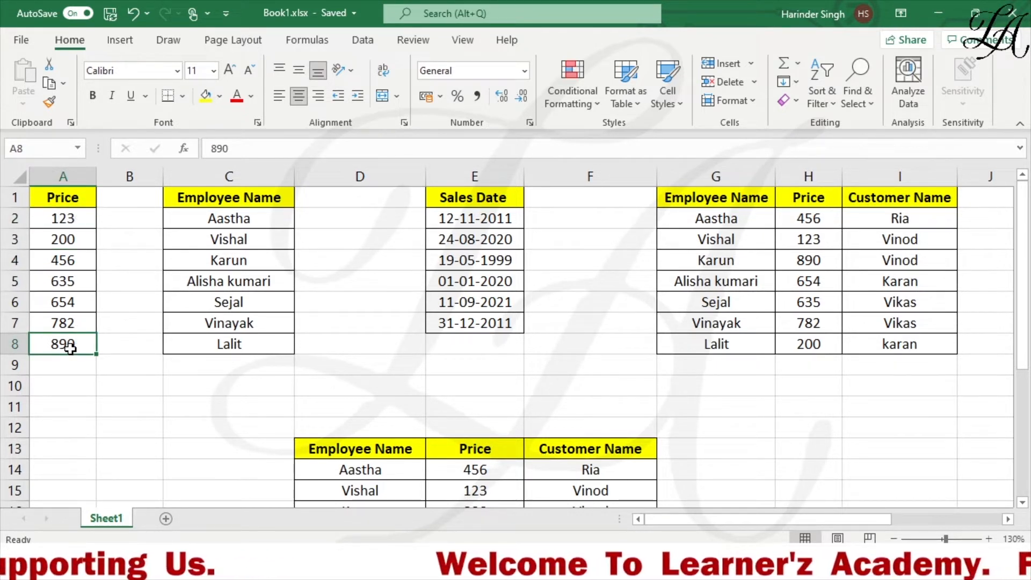
Sort the standalone Price list in column A from largest to smallest.
click(78, 269)
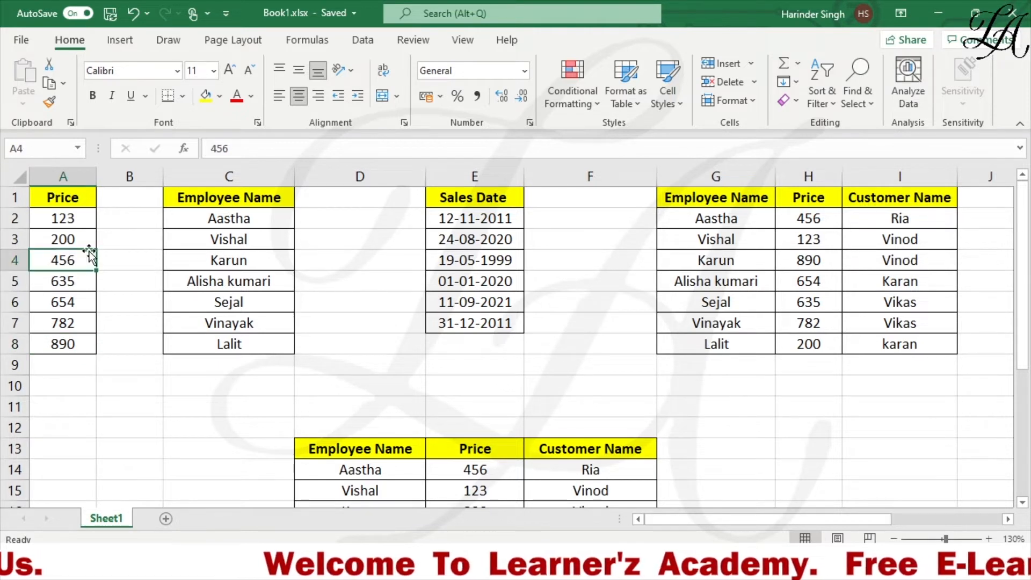
click(821, 88)
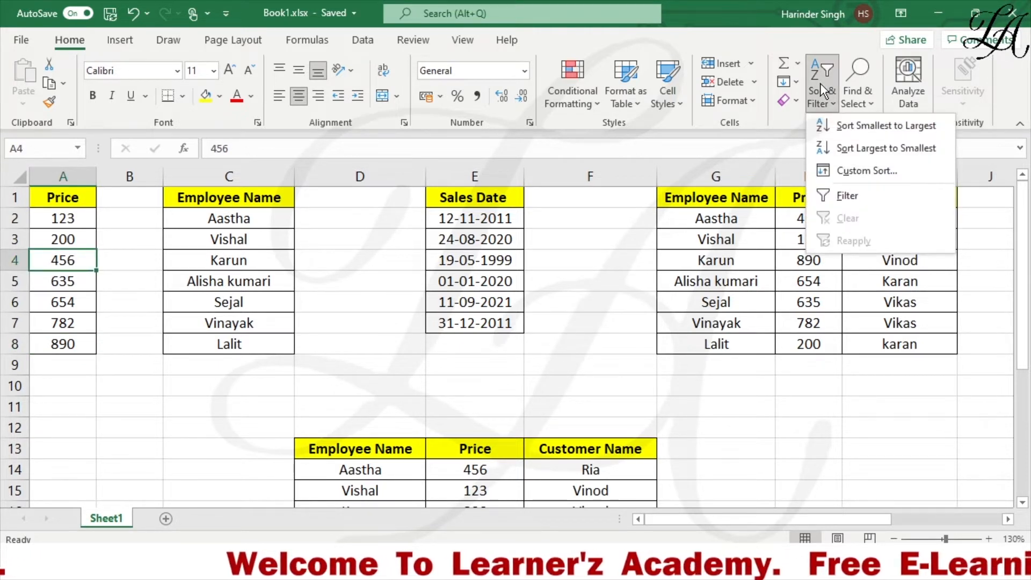
click(853, 146)
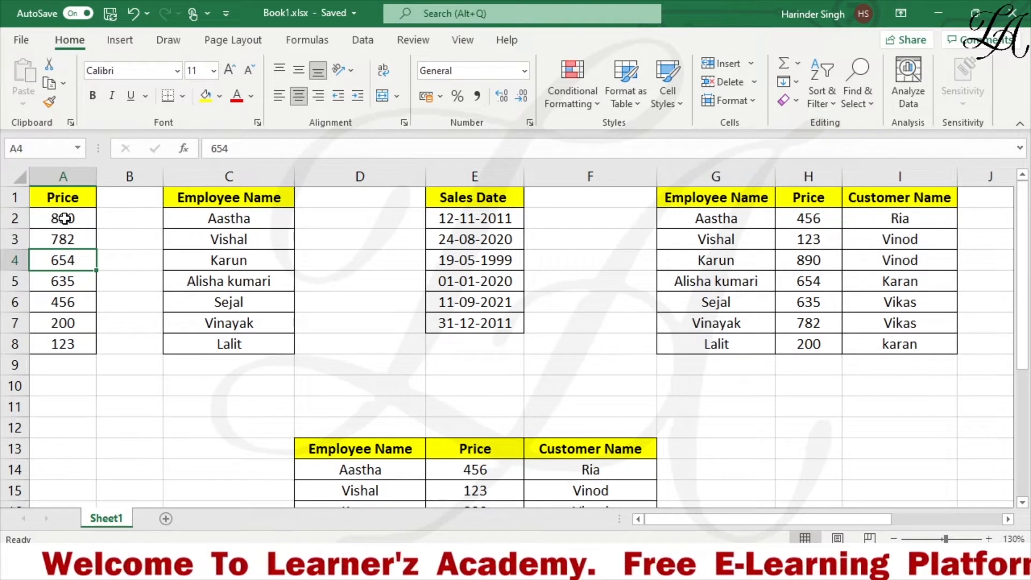
click(66, 346)
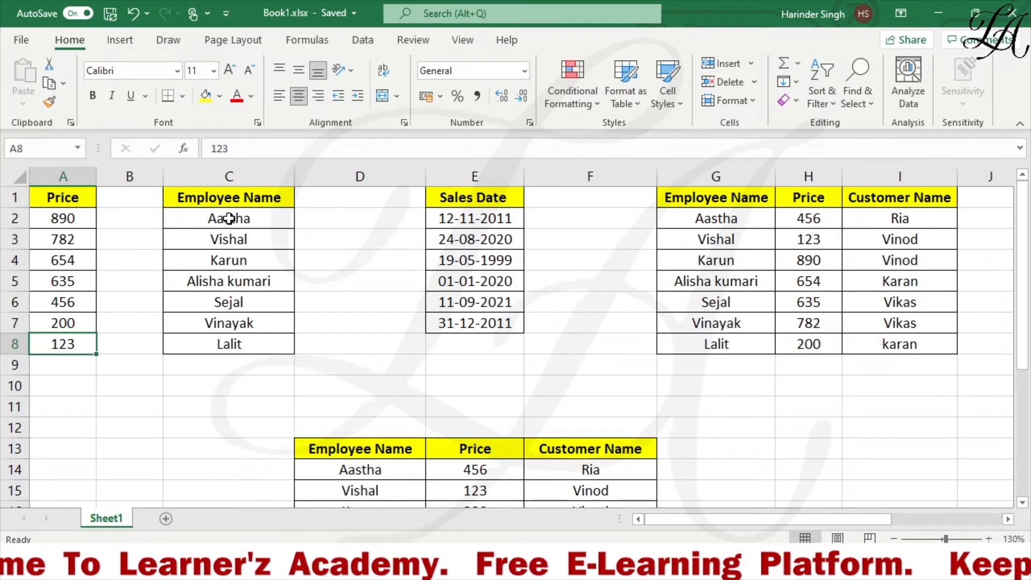
Sort the standalone Employee Name list in column C alphabetically from A to Z.
drag(229, 218, 237, 343)
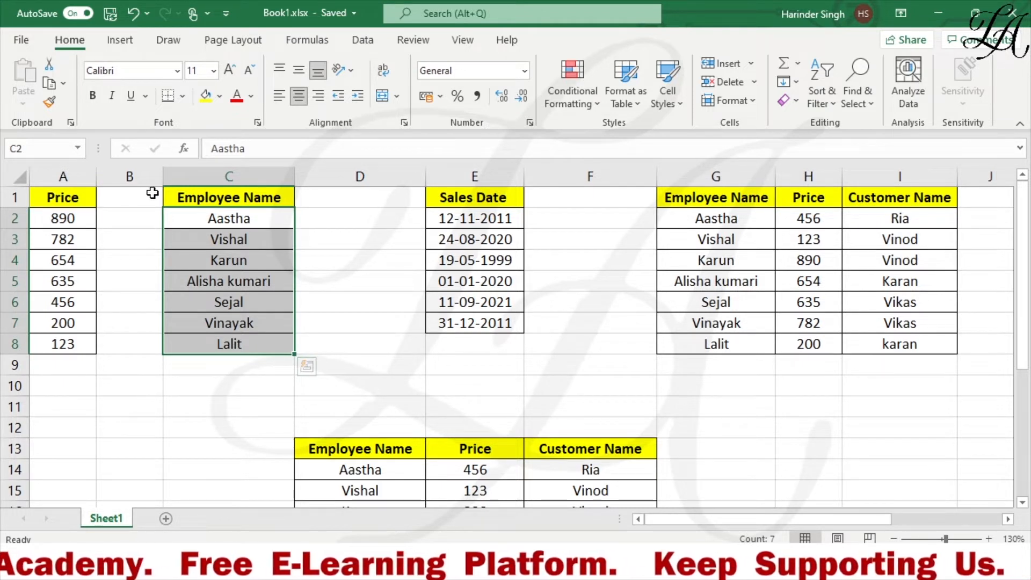
click(266, 262)
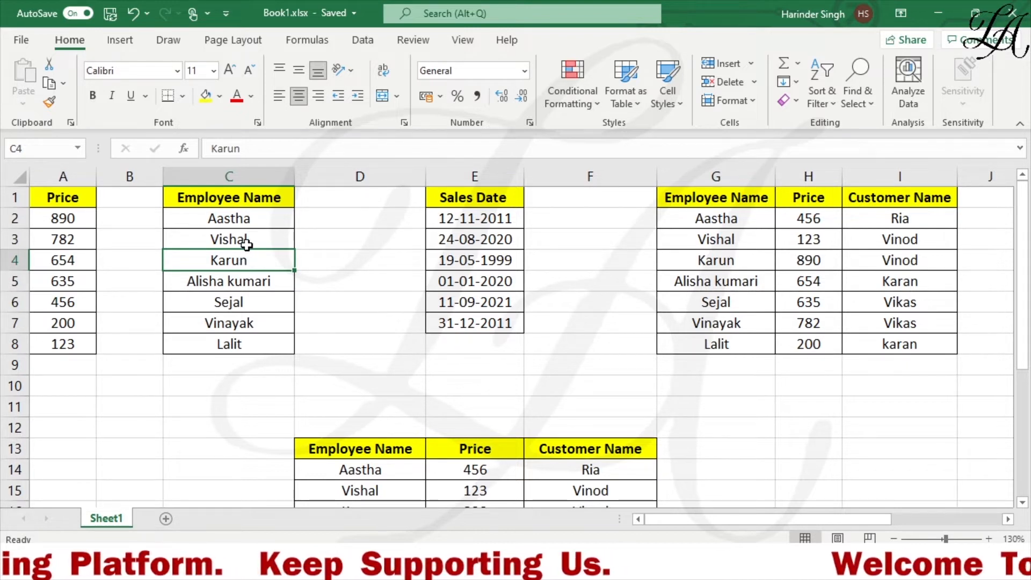
click(231, 240)
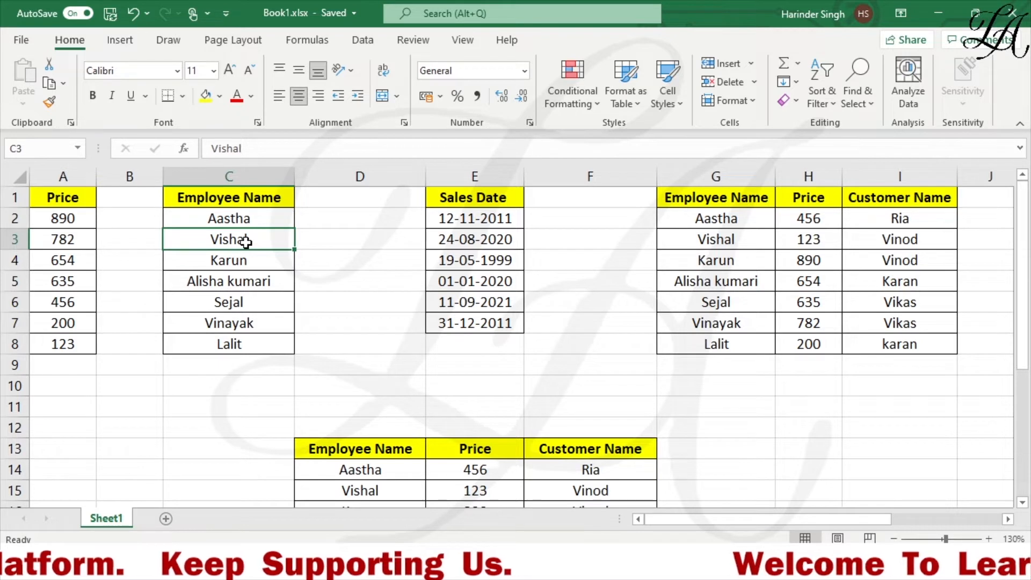
click(821, 86)
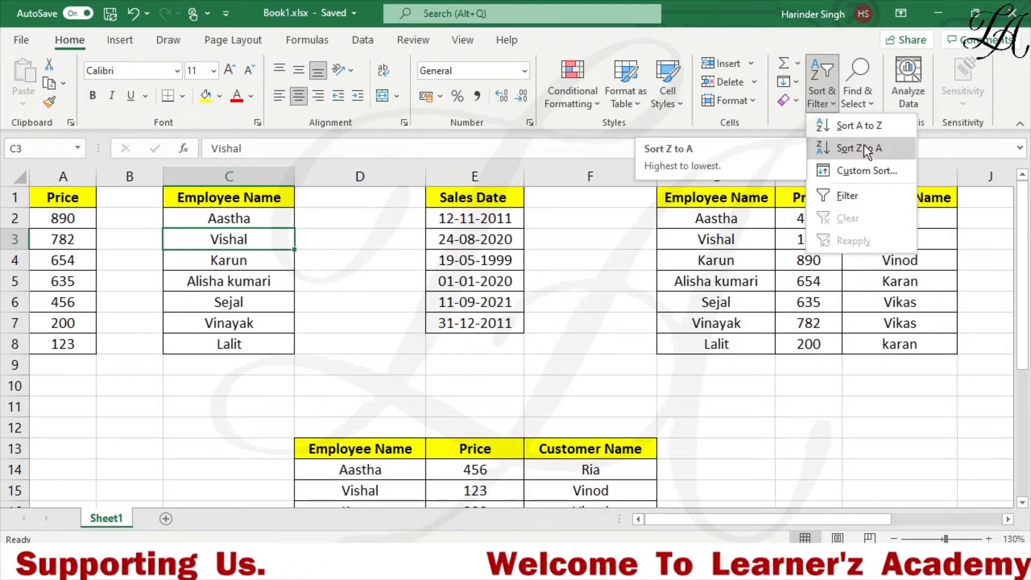
click(859, 125)
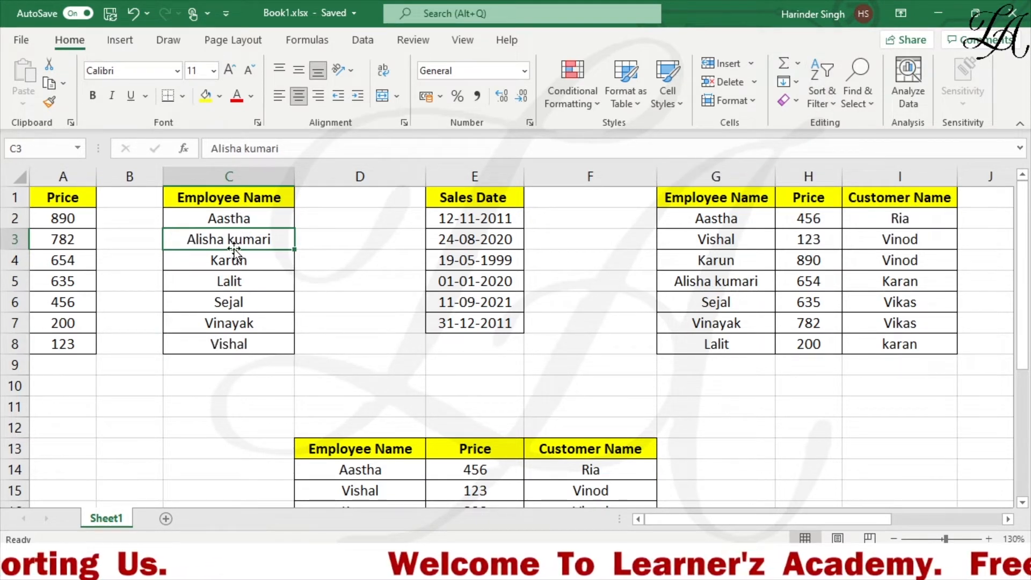
click(234, 217)
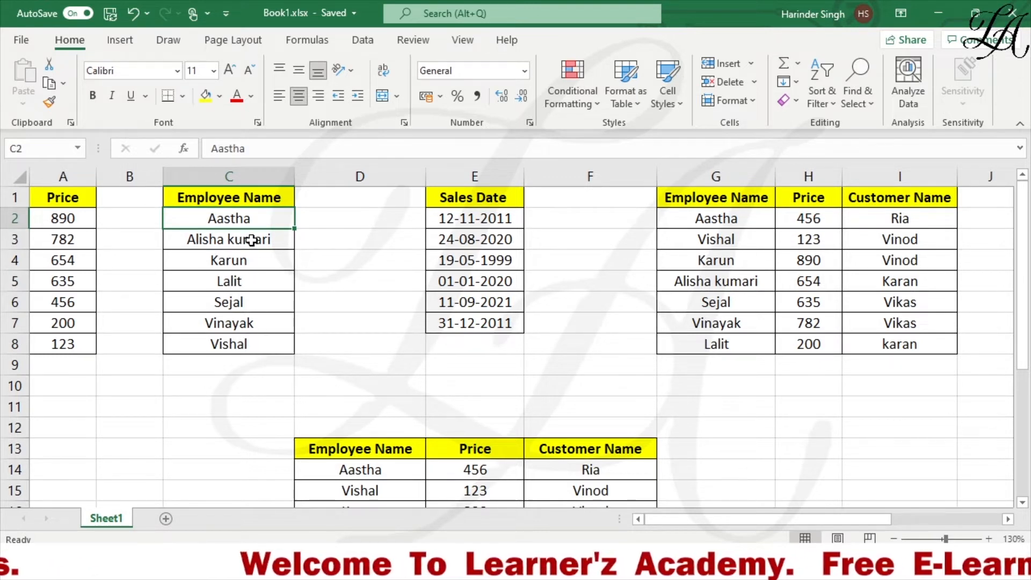
click(251, 348)
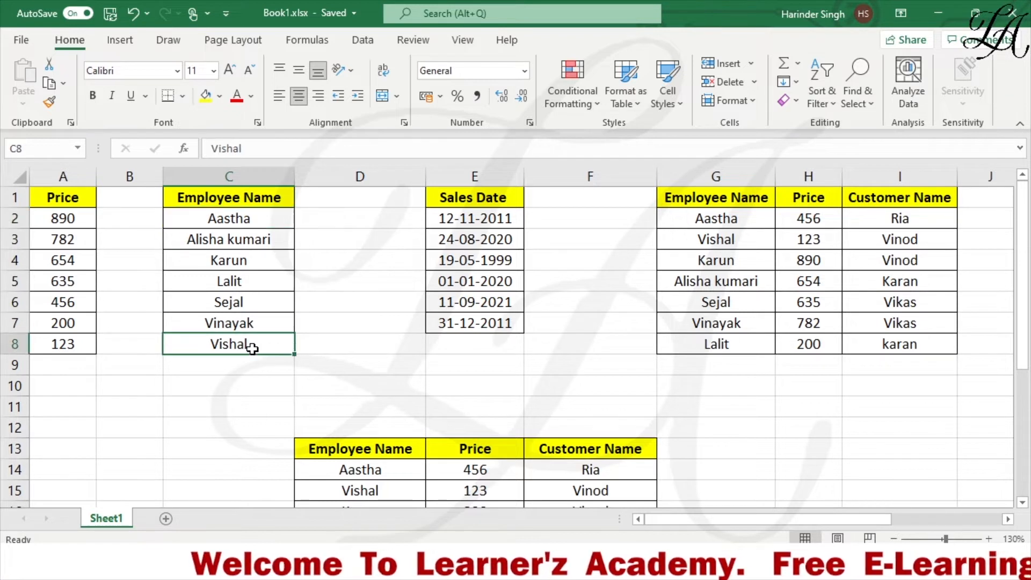
Sort the Sales Date list in column E from oldest to newest.
click(449, 219)
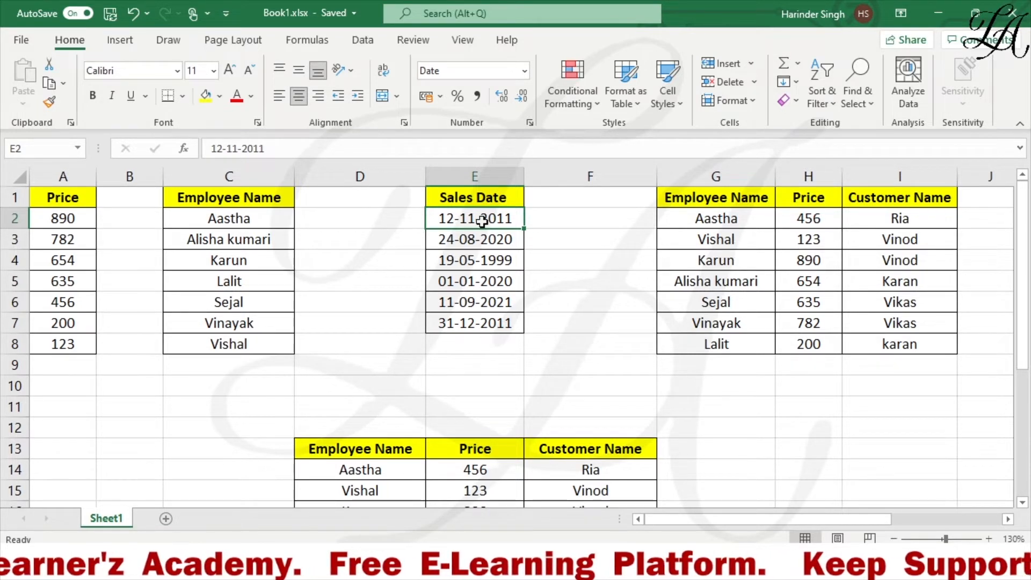
click(814, 88)
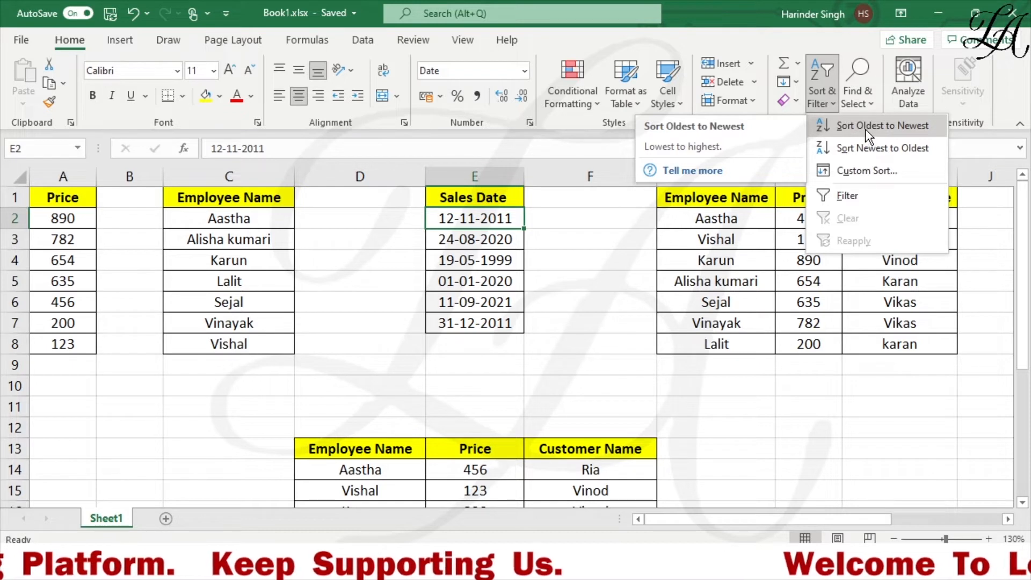
click(865, 129)
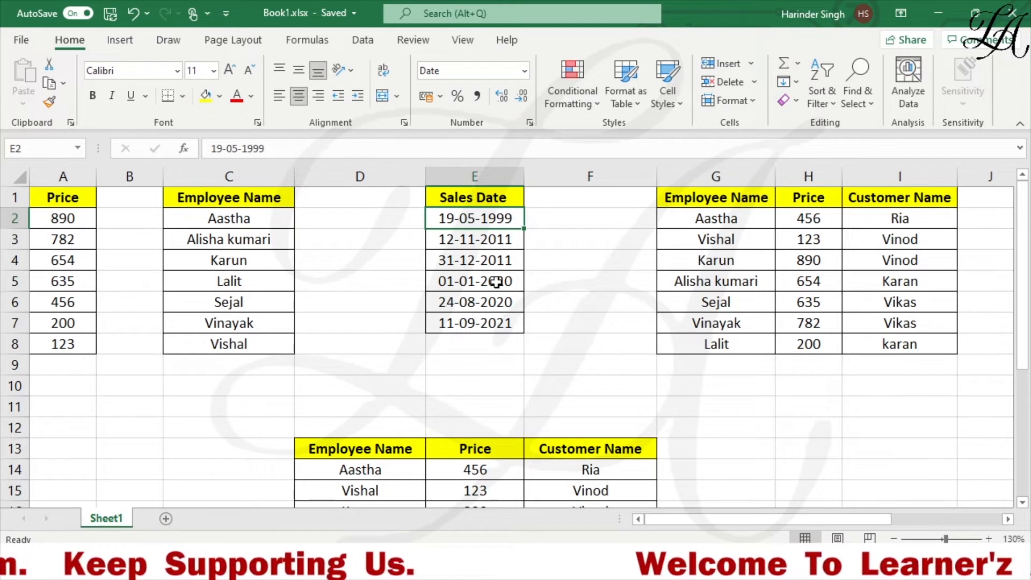
click(497, 326)
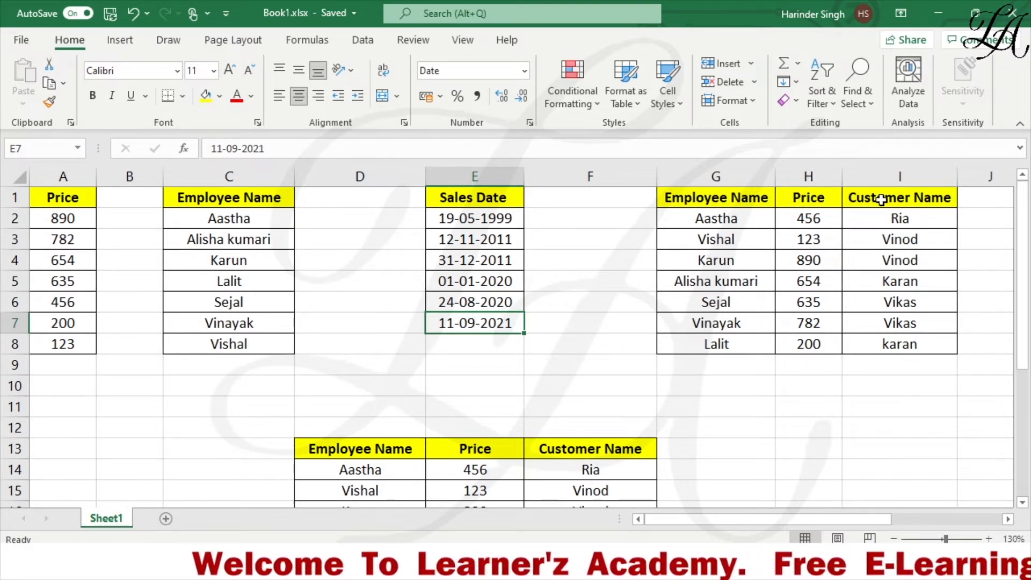
Examine the Price values in H2:H8 and their matching employee and customer entries in the three-column table.
click(816, 226)
drag(816, 226, 812, 366)
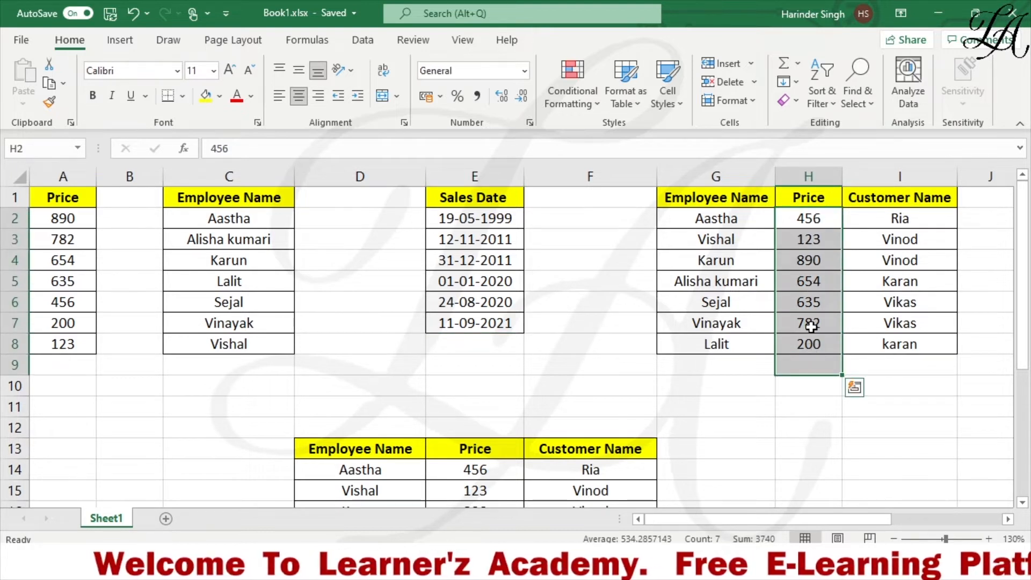
click(798, 424)
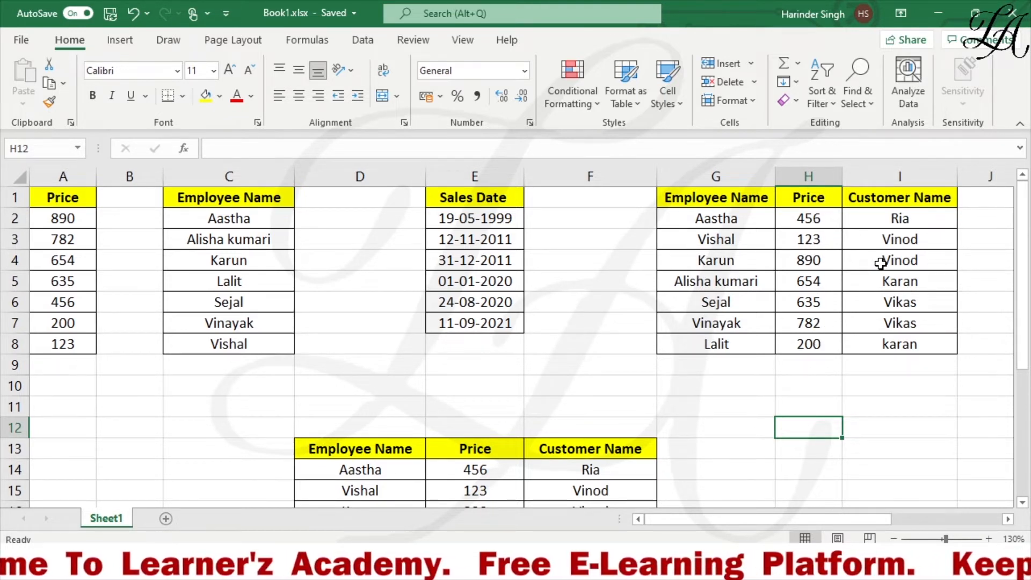
drag(811, 217, 808, 342)
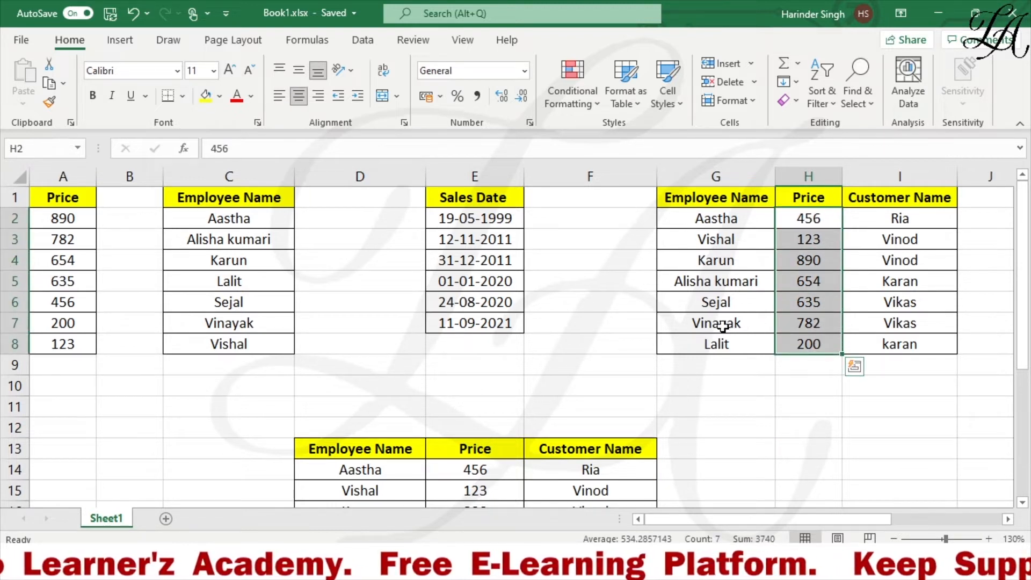
click(752, 327)
click(898, 308)
click(742, 304)
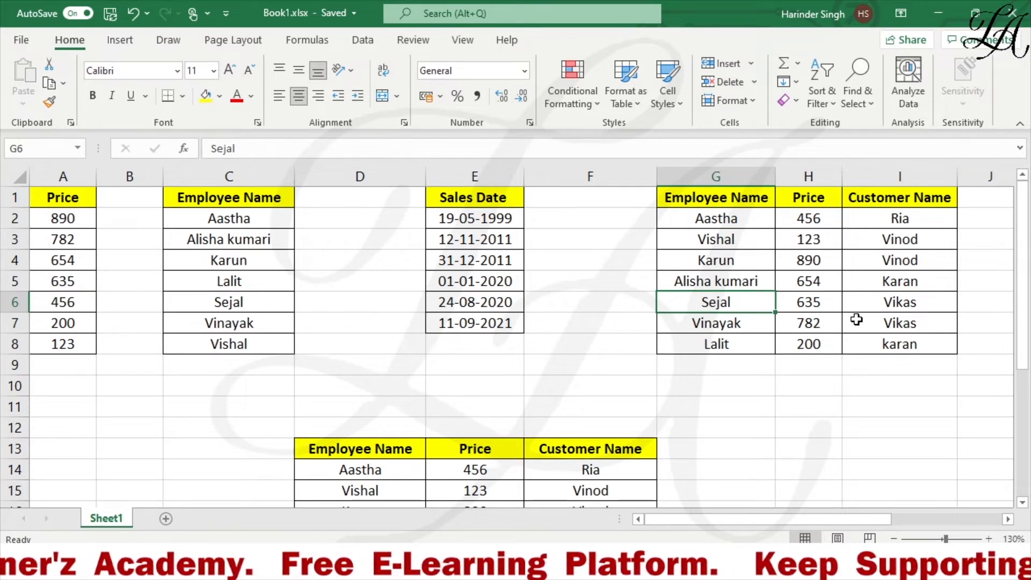
Apply a red font color to the record with price 123 in G3:I3 of the three-column table.
click(806, 239)
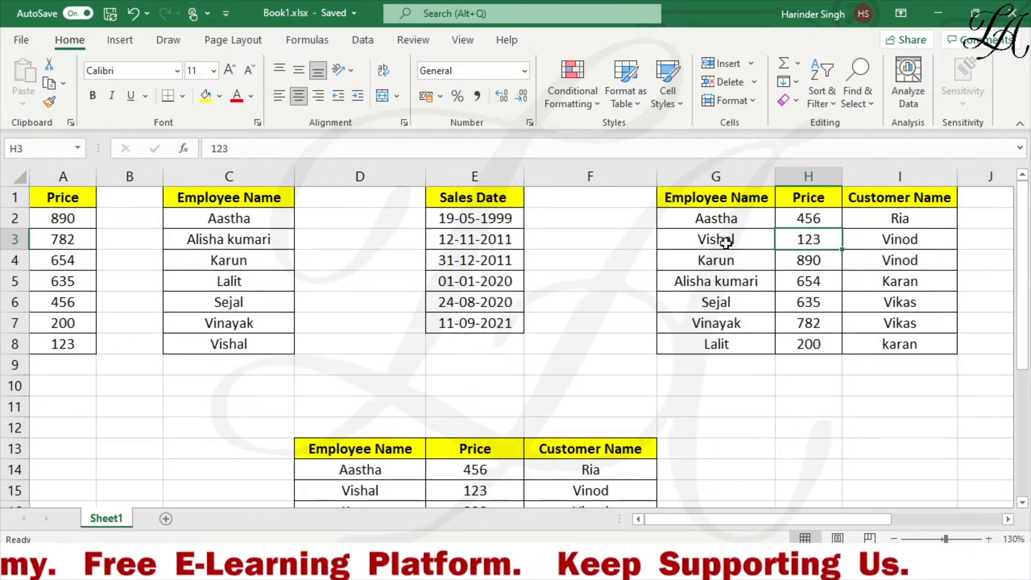
click(698, 241)
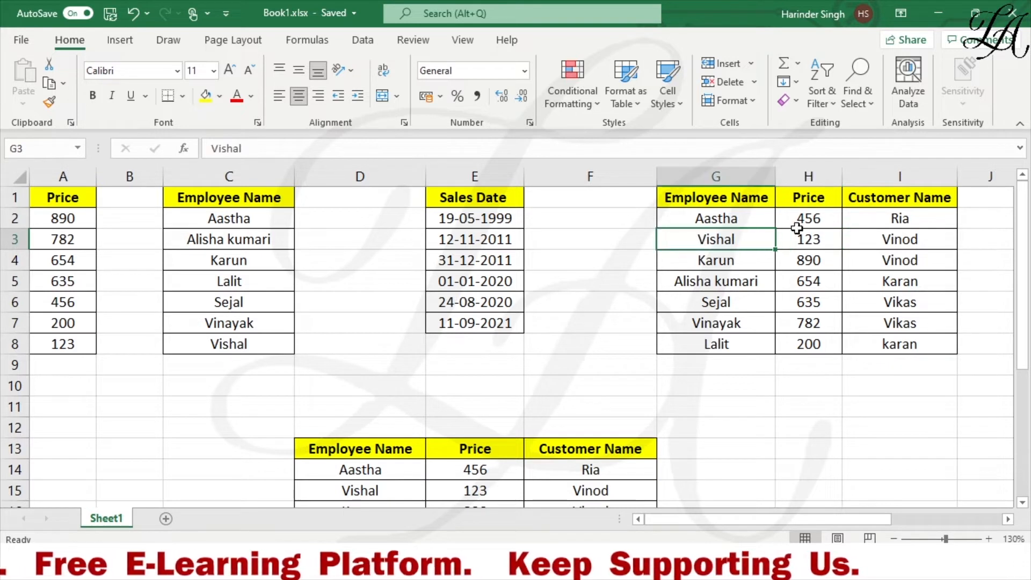
click(912, 242)
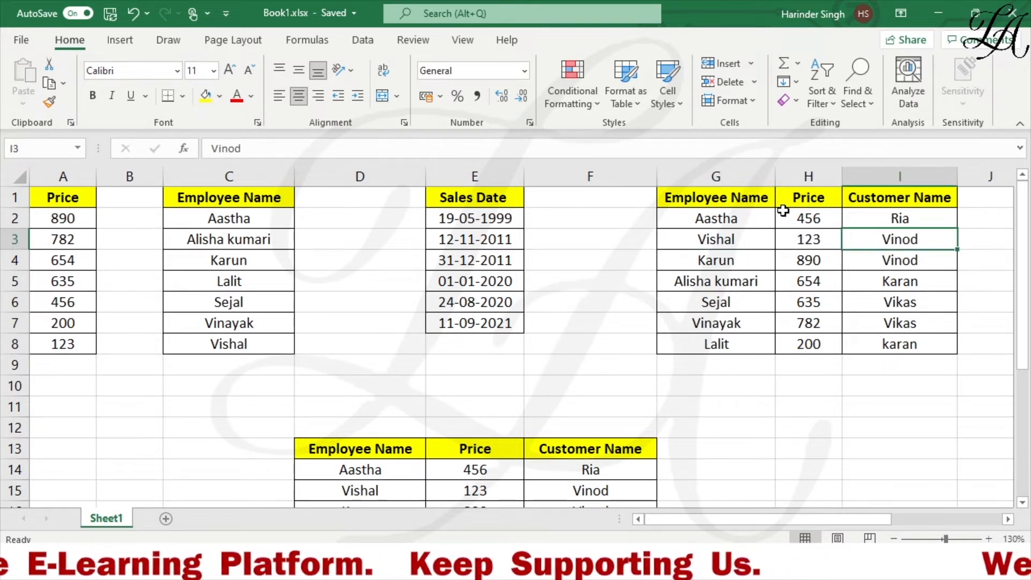
drag(690, 239, 865, 238)
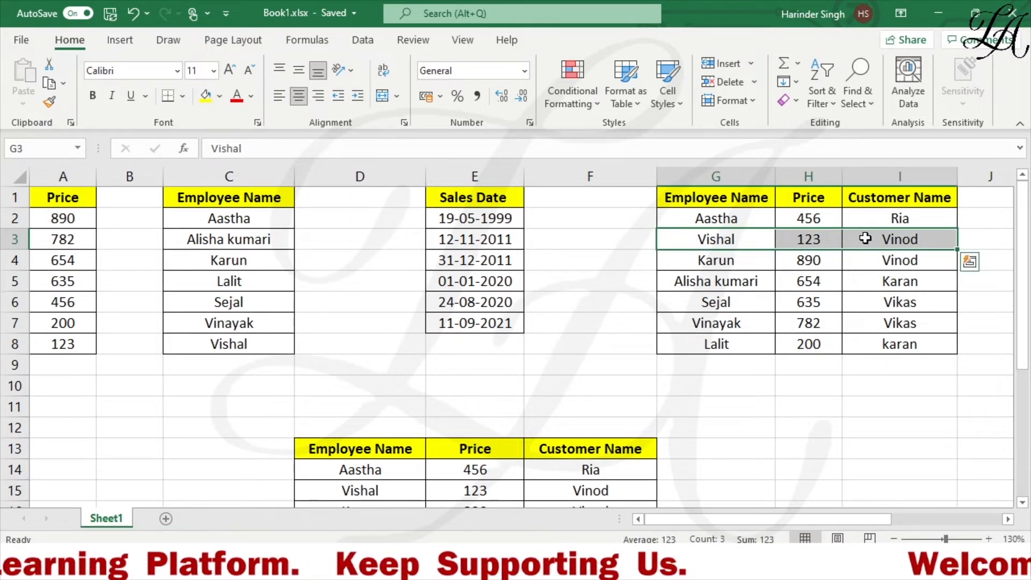
click(243, 93)
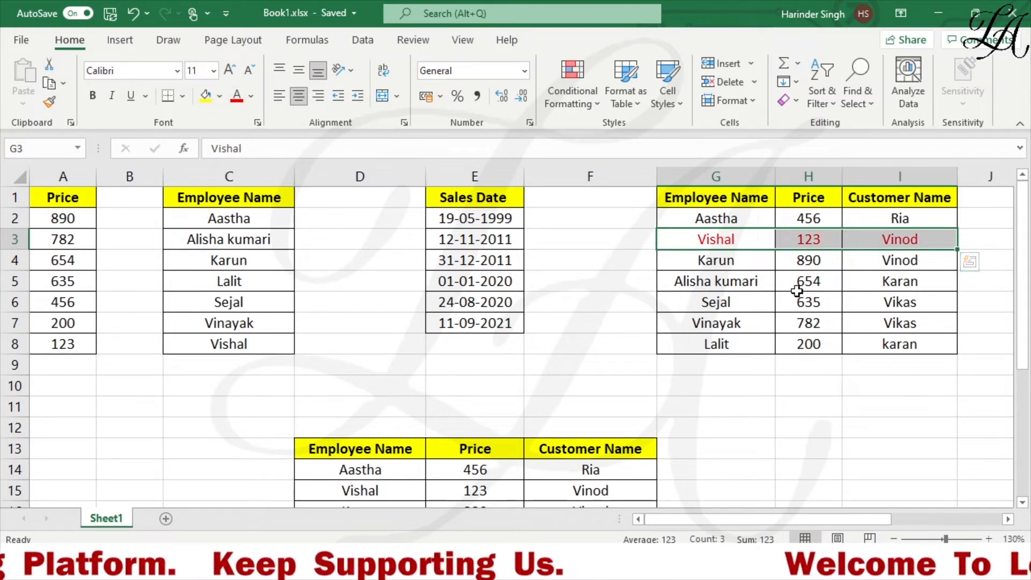
Sort the three-column table in G1:I8 by its Price column from smallest to largest.
click(799, 285)
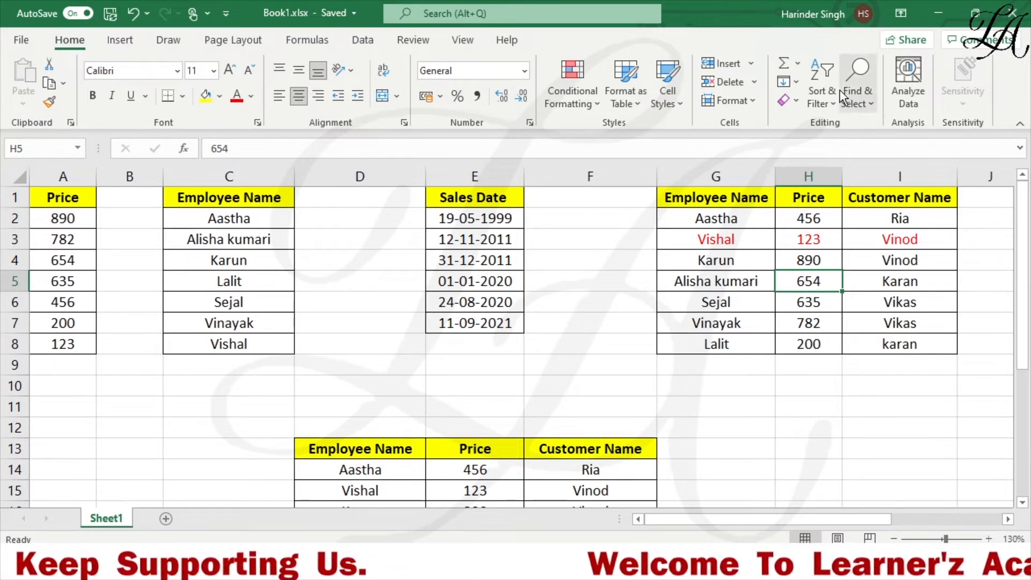
click(823, 89)
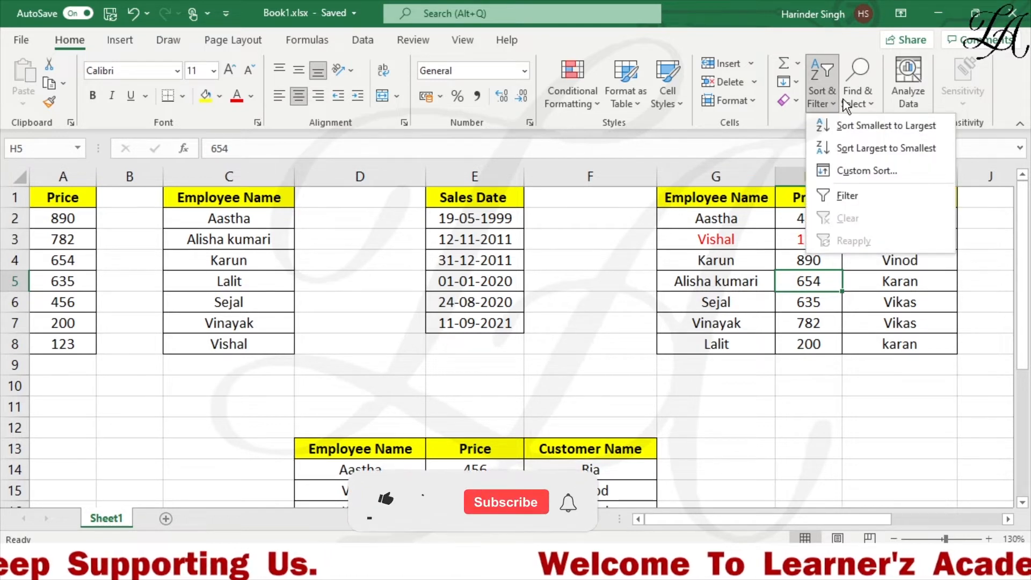
click(874, 127)
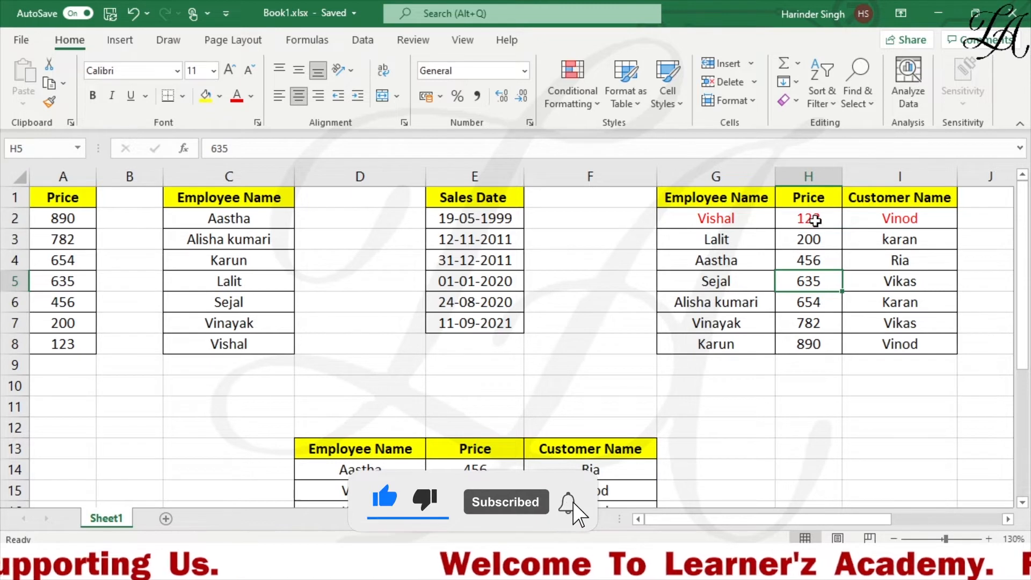
Examine the employee, price and customer entries in the first and last records of the sorted table in G1:I8.
click(809, 221)
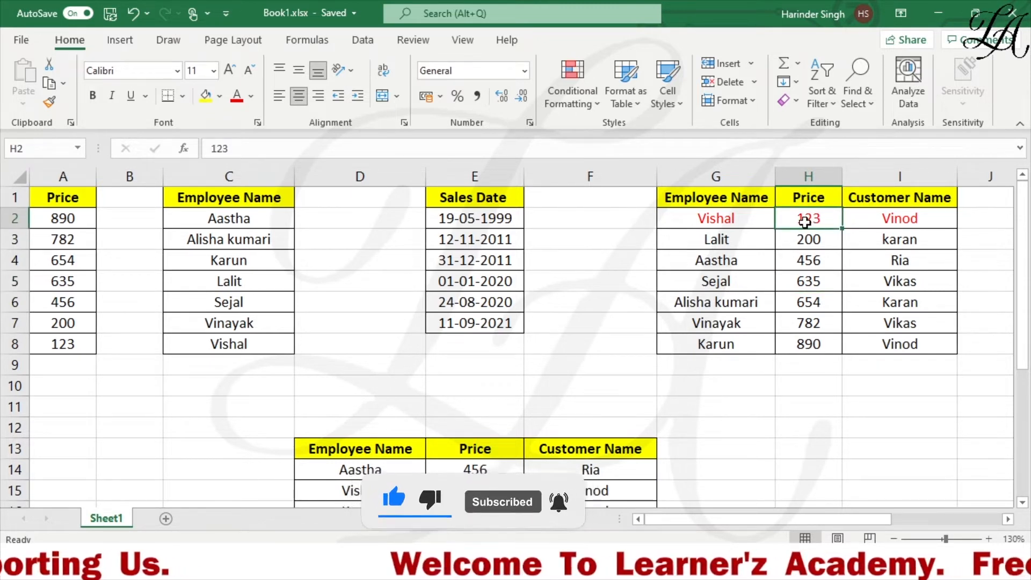
click(716, 220)
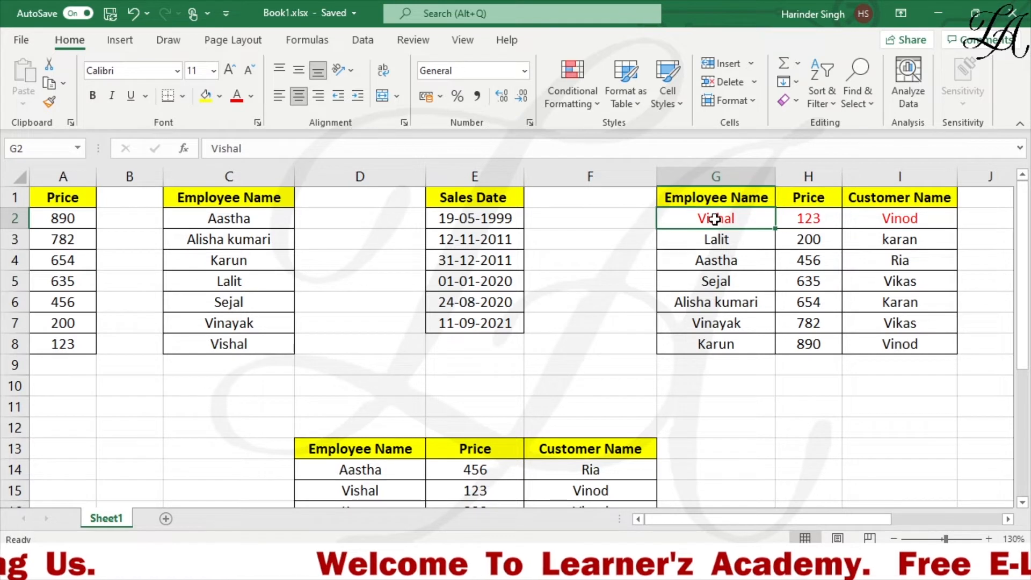
click(890, 218)
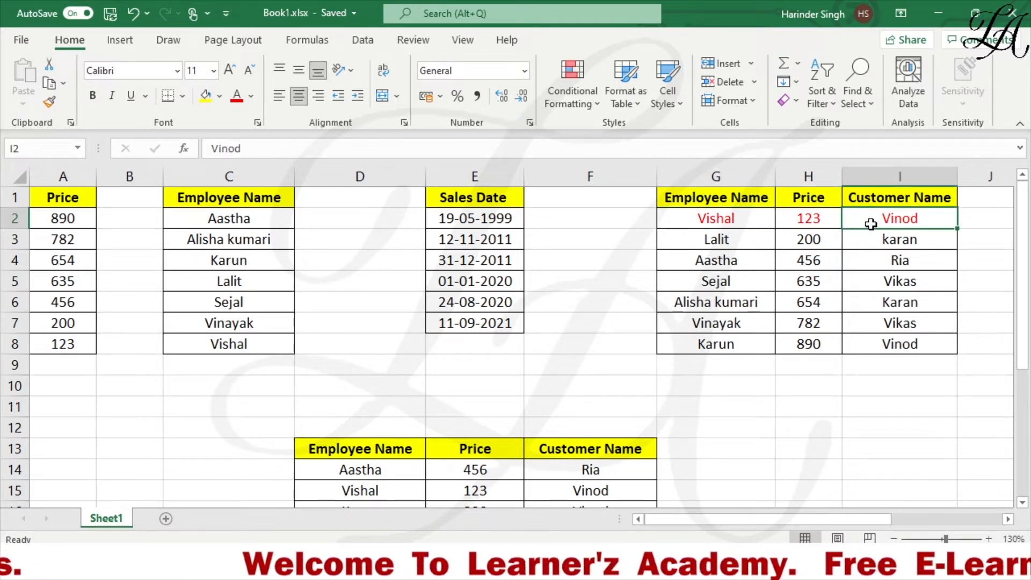
click(820, 347)
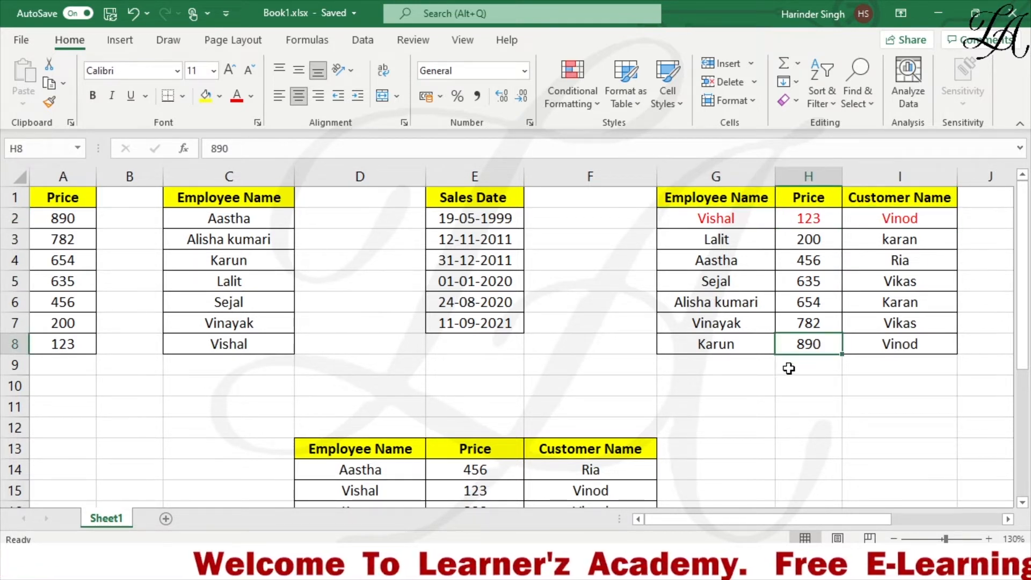
click(720, 347)
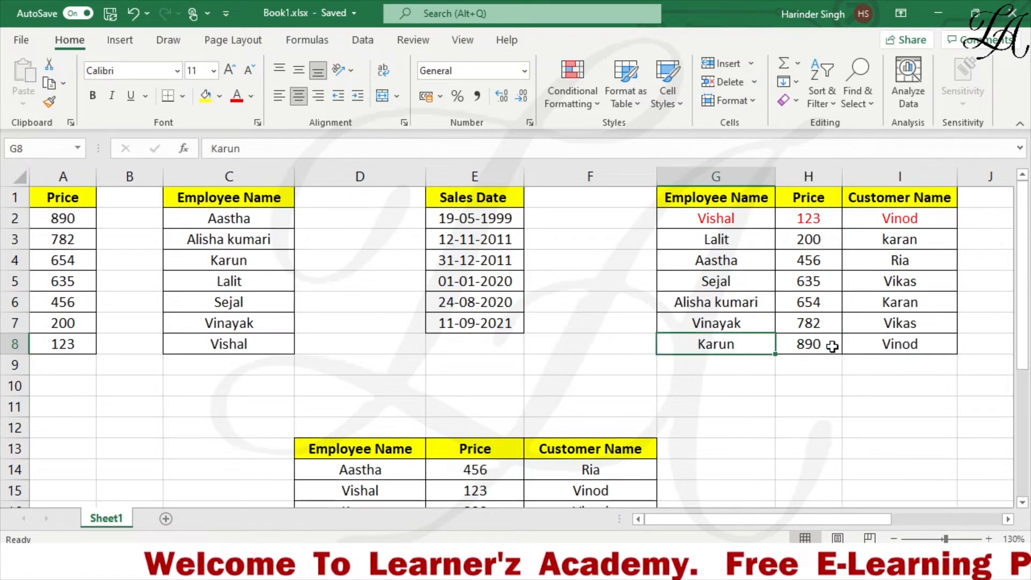
click(881, 347)
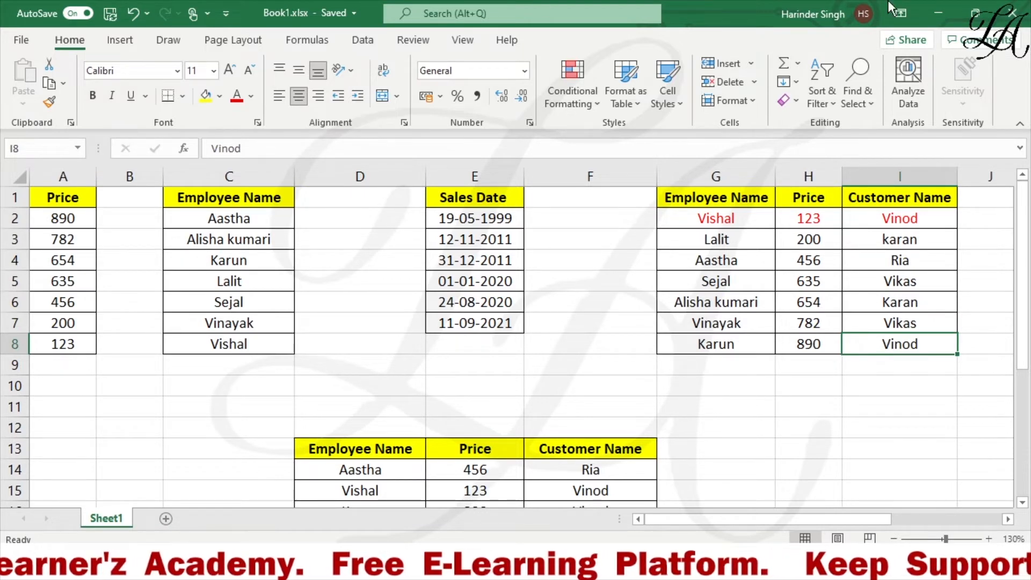
Examine the color-filled Customer Name cells of the table in K1:M8, comparing the cells that share a fill color.
drag(759, 530, 880, 525)
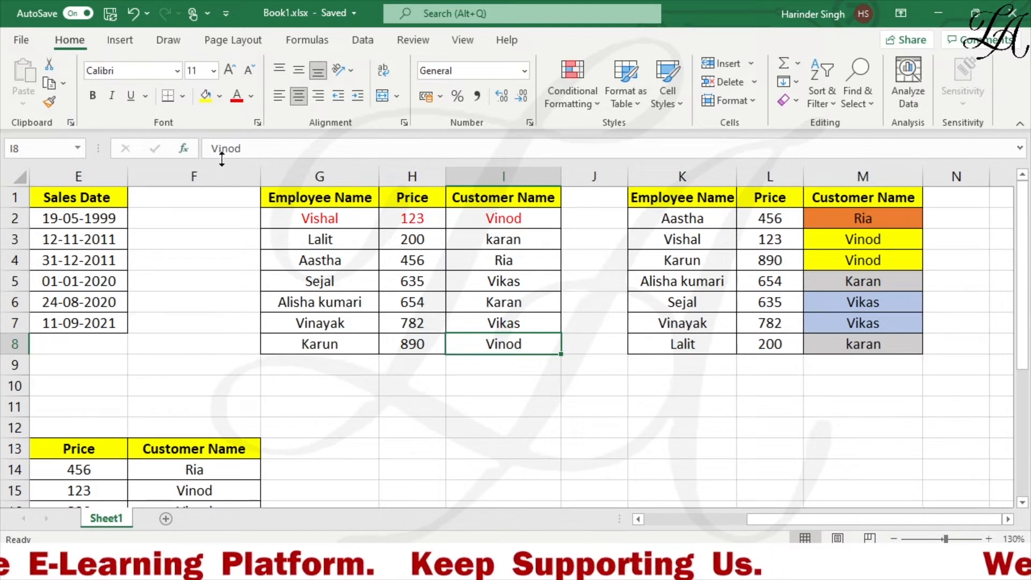
click(421, 225)
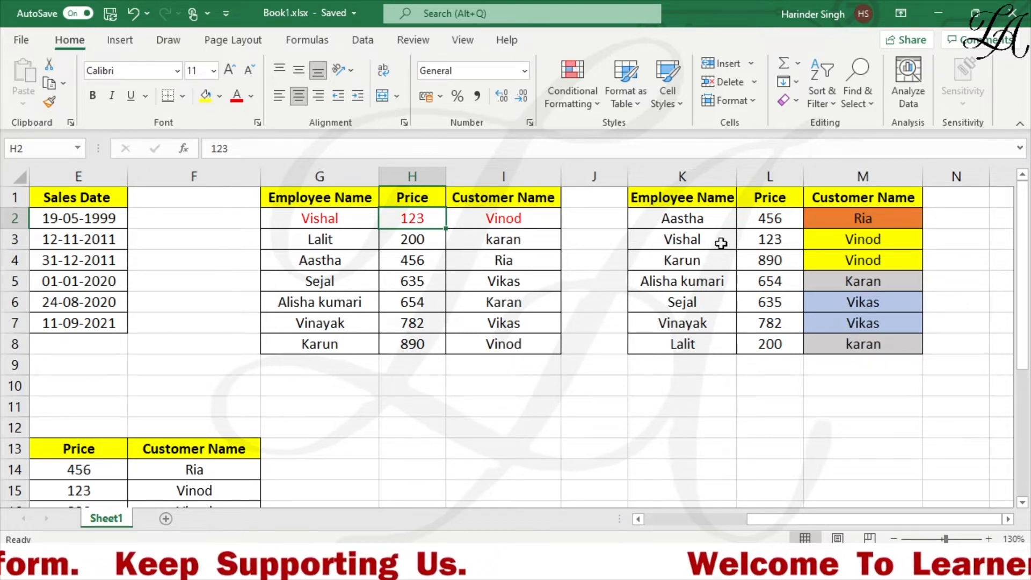
click(757, 222)
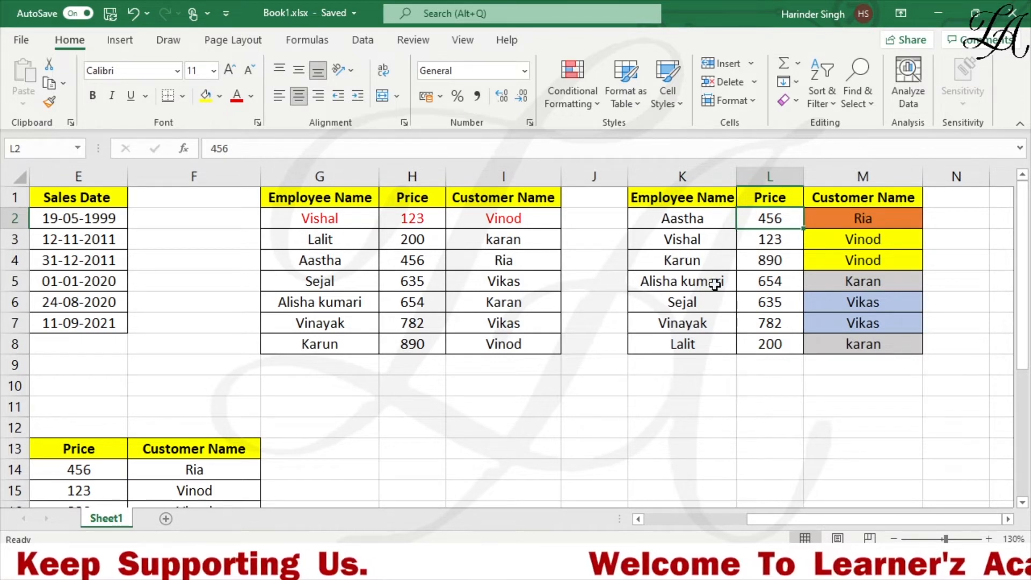
click(839, 265)
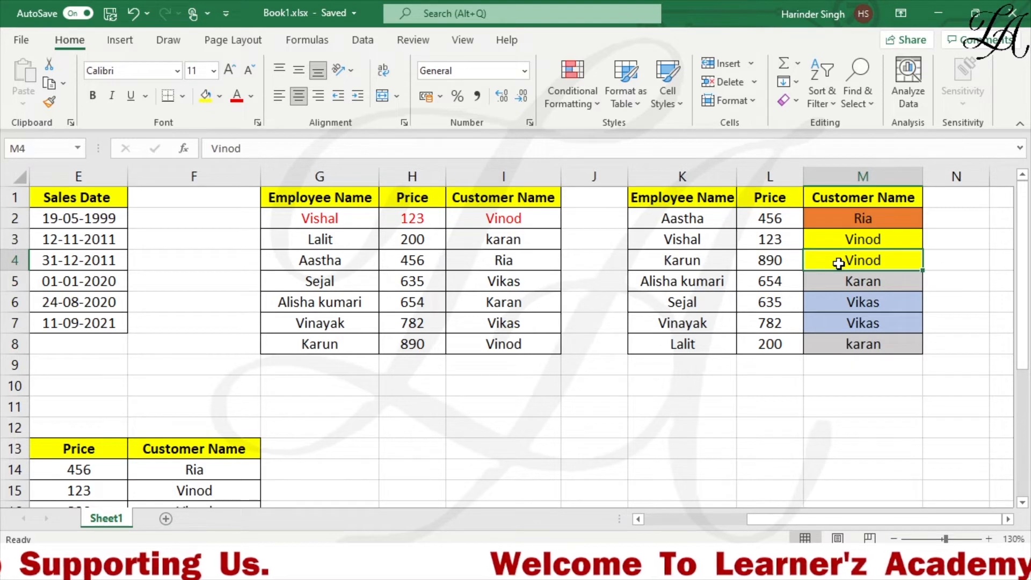
click(838, 301)
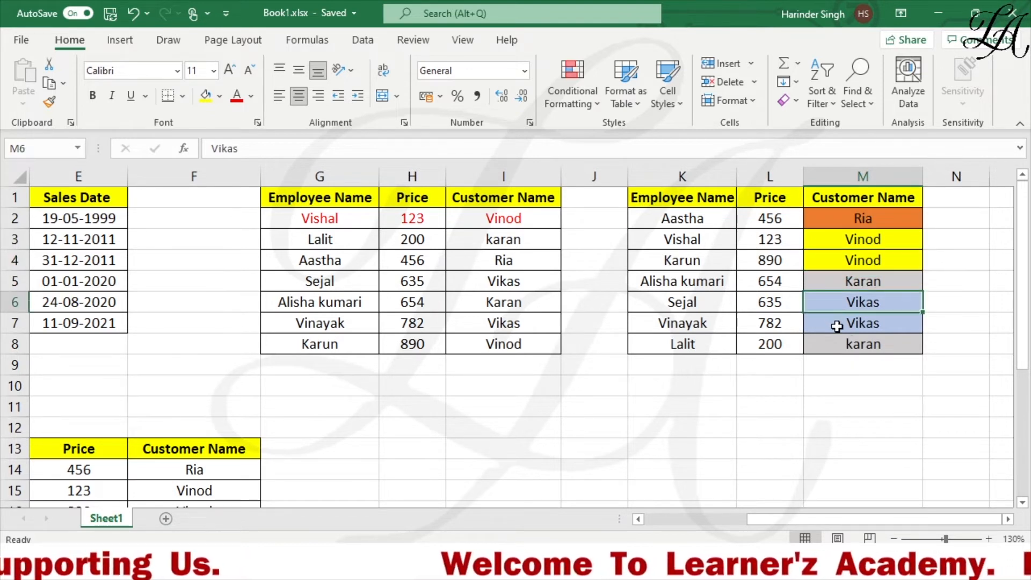
click(838, 326)
click(841, 302)
click(834, 324)
click(834, 301)
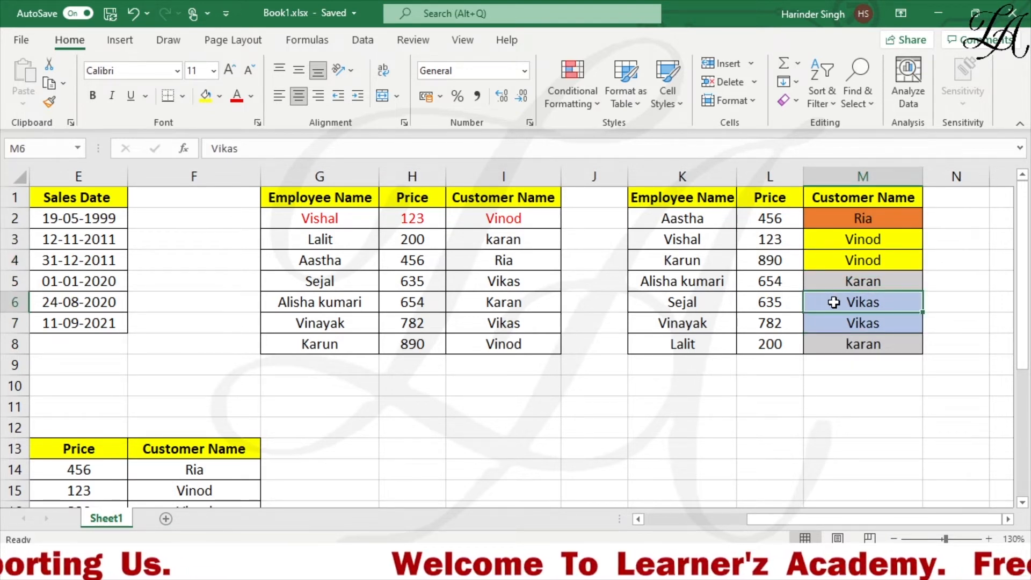
click(833, 325)
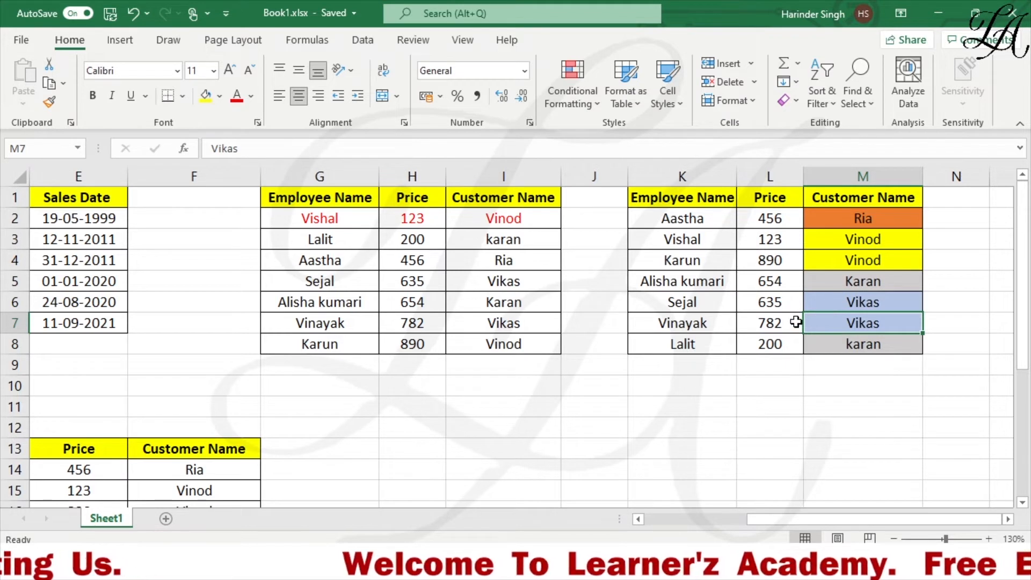
Open a custom sort for the color-coded table in K1:M8 and move its dialog away from that table.
click(836, 264)
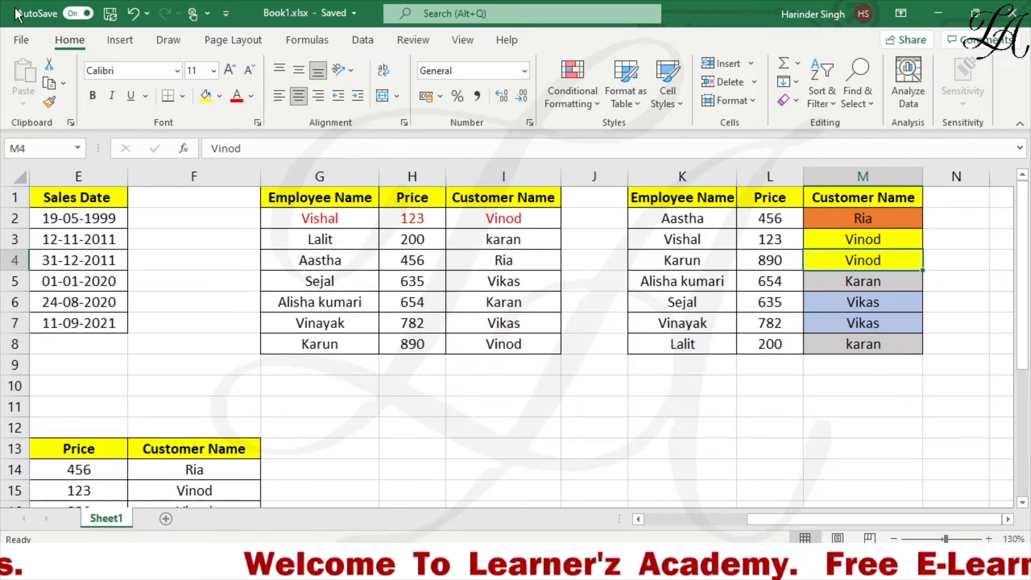
click(361, 41)
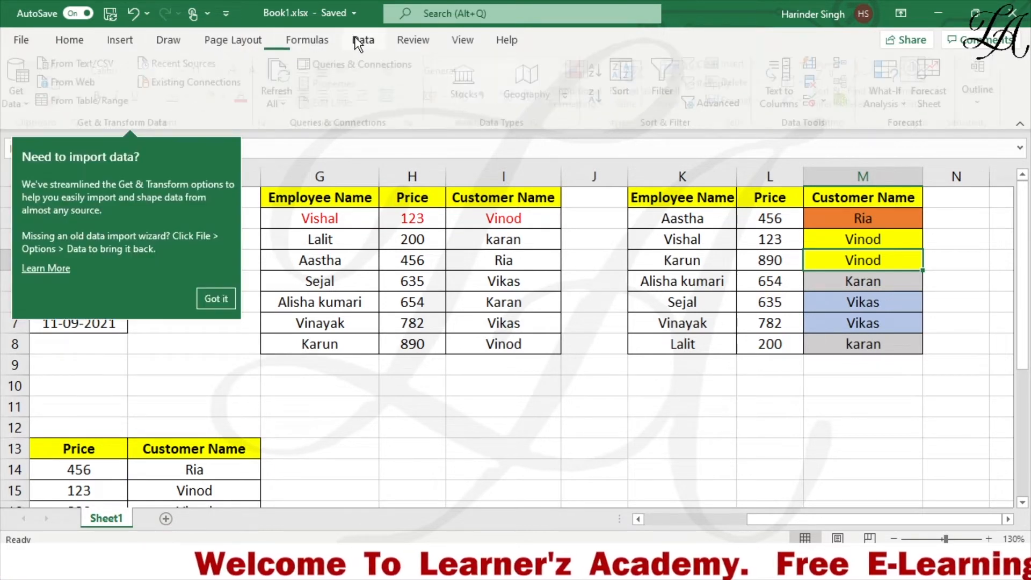
click(205, 298)
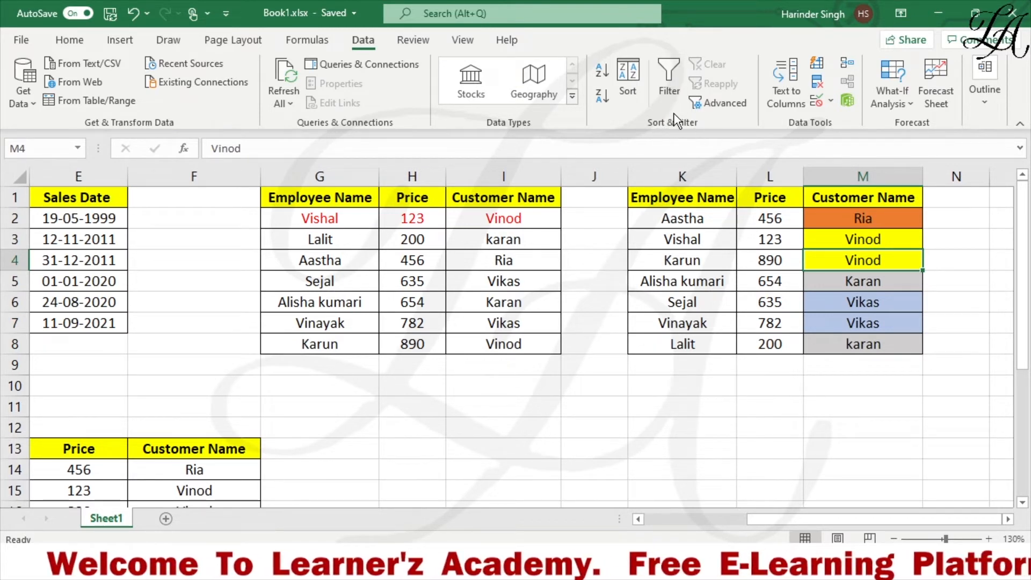
click(633, 75)
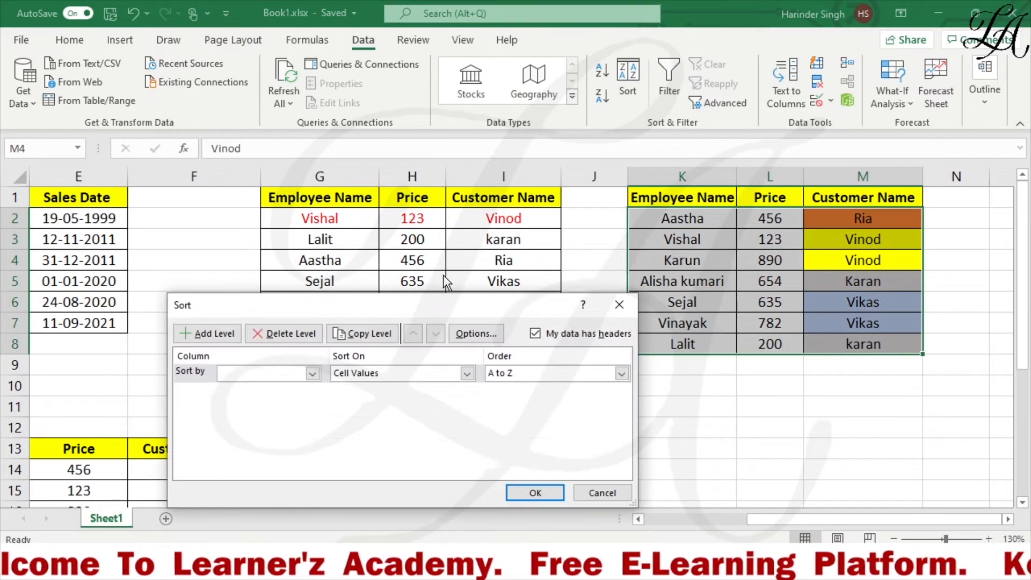
drag(425, 311, 383, 194)
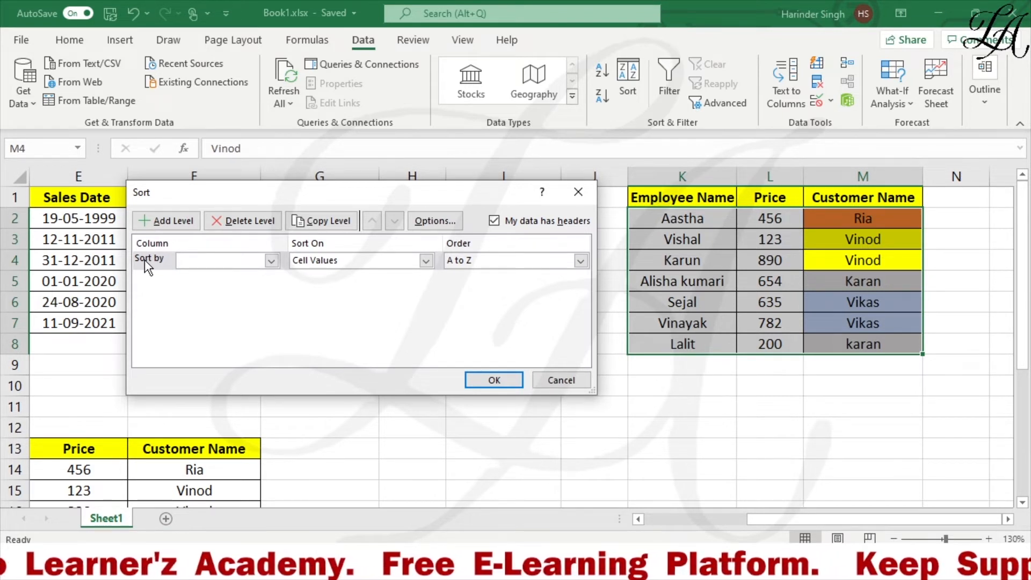
Set the first sort level to Customer Name by Cell Color, with the light blue fill On Top.
click(272, 261)
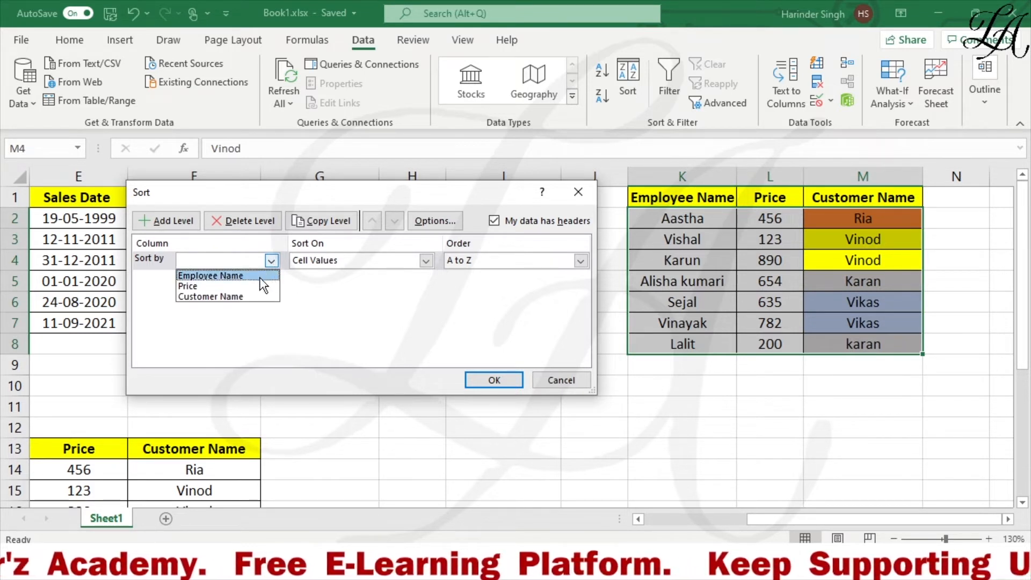
click(233, 297)
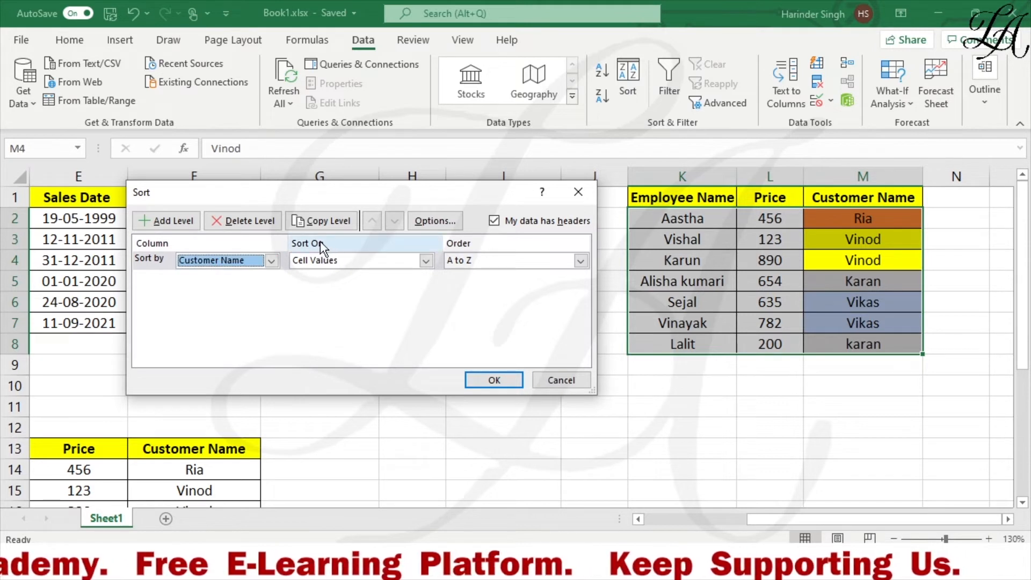
click(426, 262)
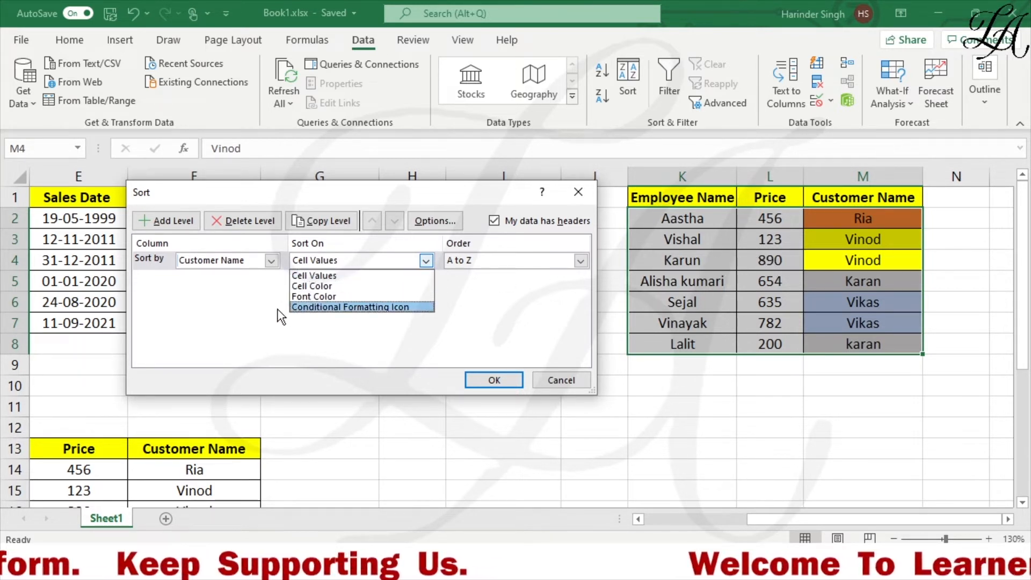
click(324, 287)
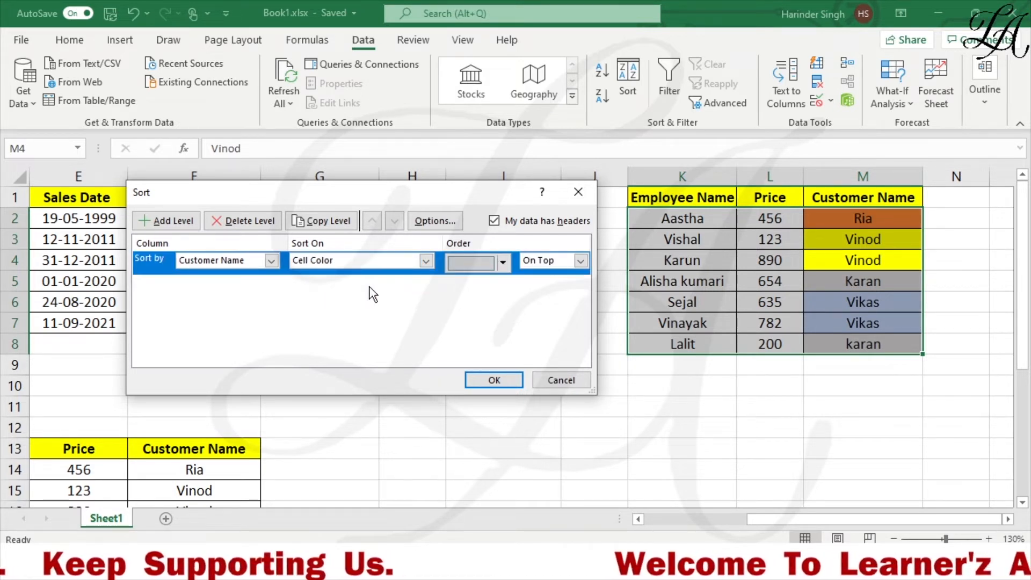
click(504, 263)
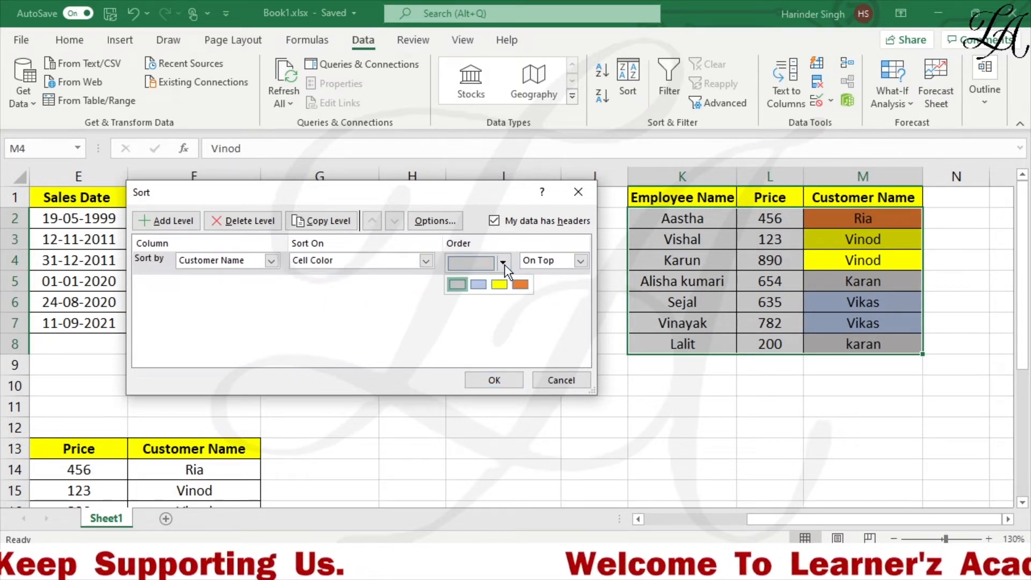
click(482, 285)
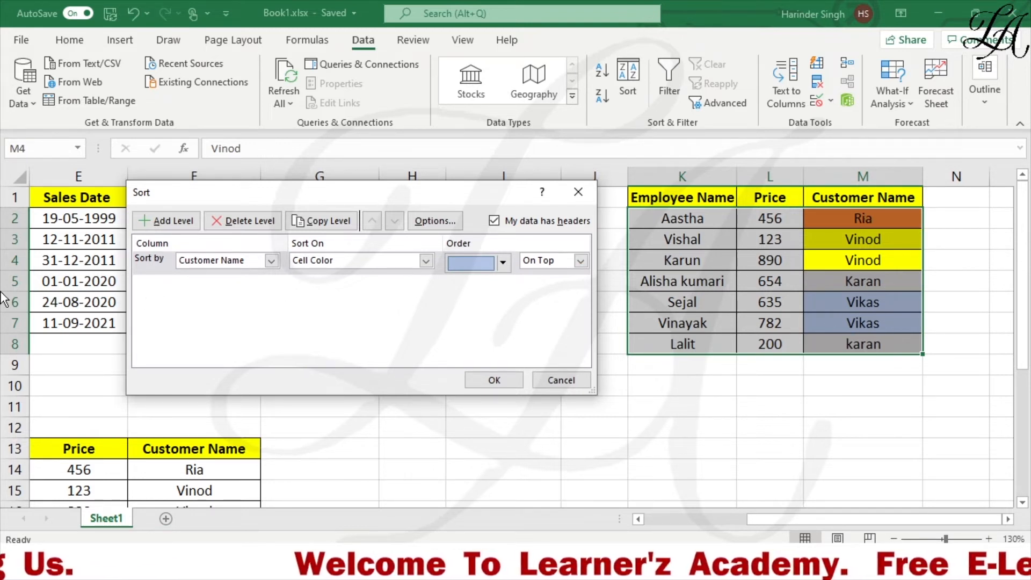
Add a second sort level on Customer Name by Cell Color, with the orange fill On Top.
click(173, 221)
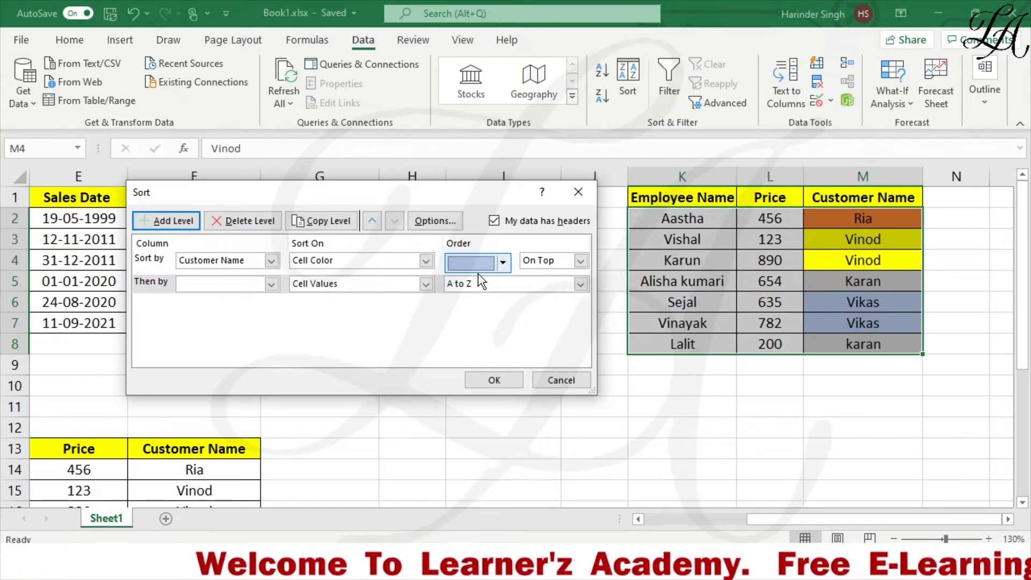
click(271, 284)
click(243, 320)
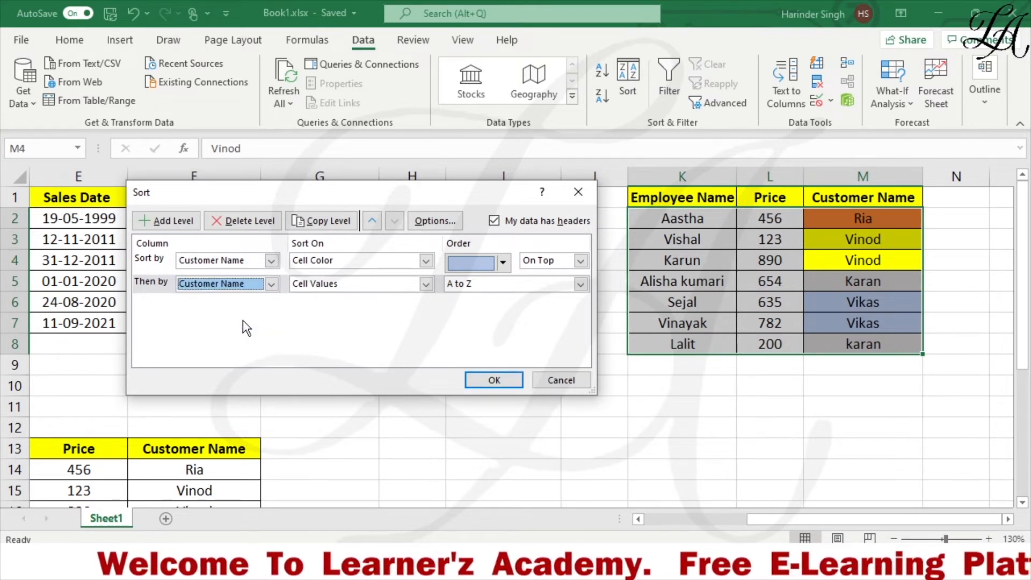
click(430, 285)
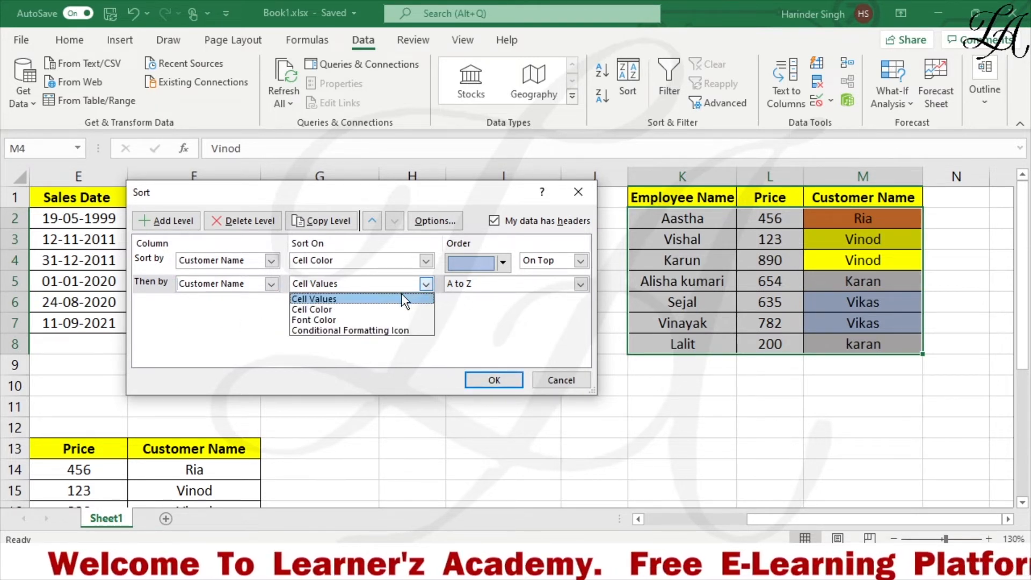
click(359, 309)
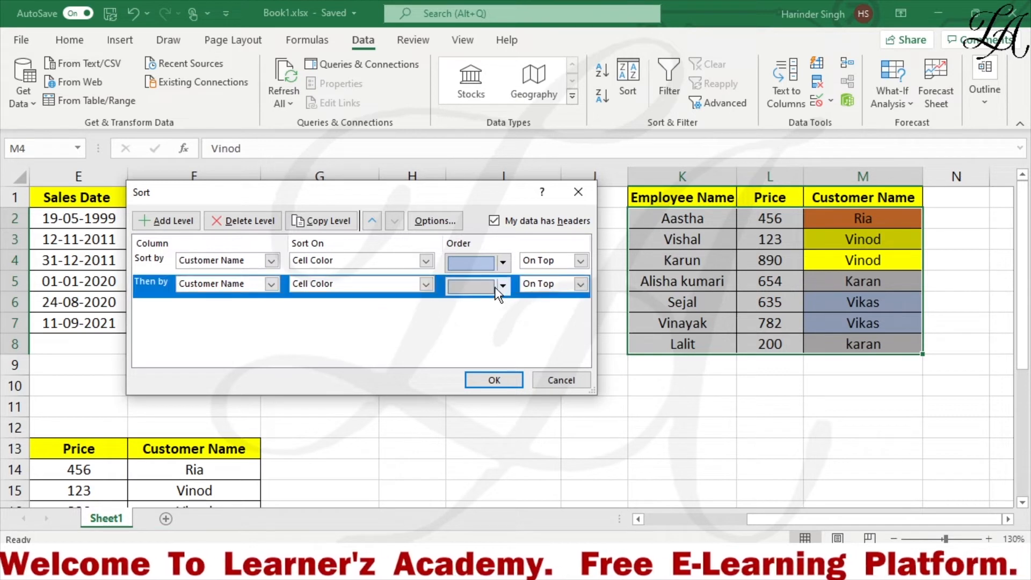
click(500, 284)
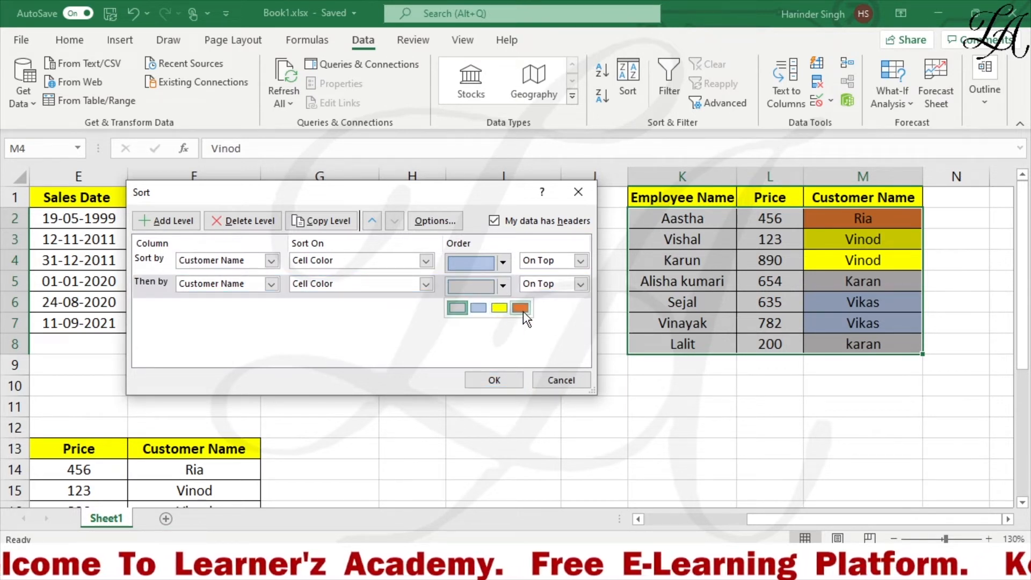
click(521, 309)
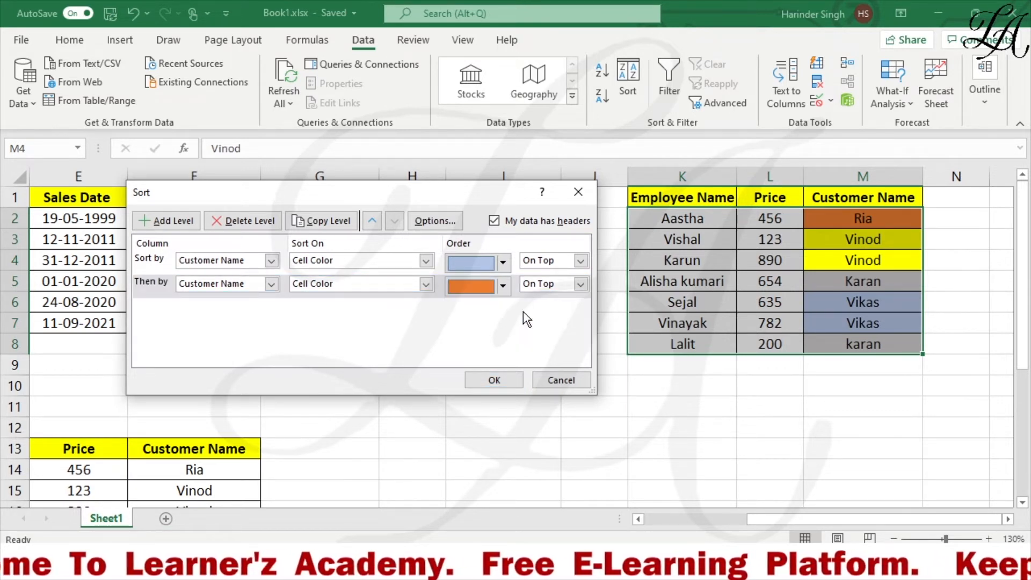
Add a third sort level on Customer Name by Cell Color, with the yellow fill On Top.
click(163, 220)
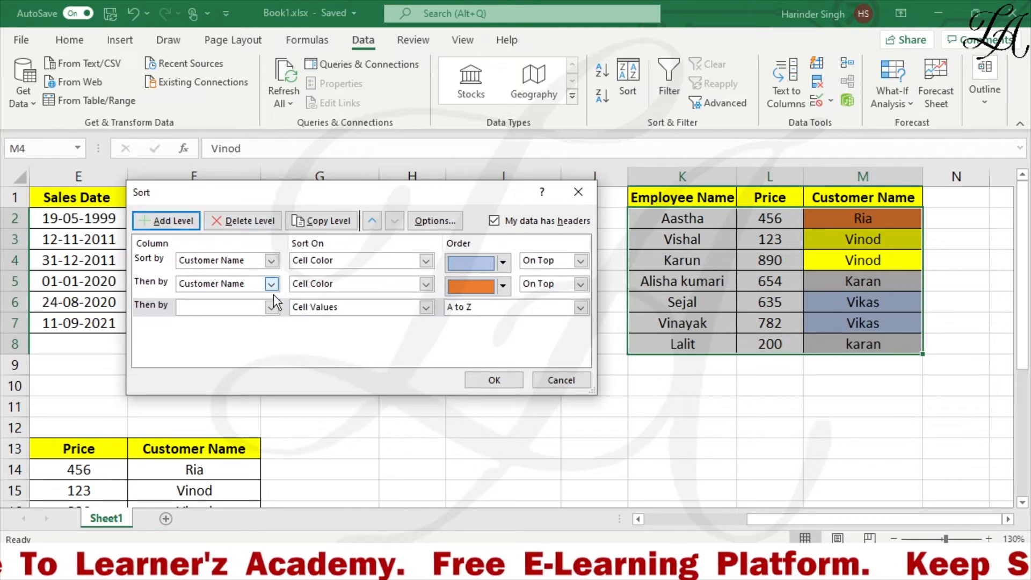
click(272, 307)
click(236, 343)
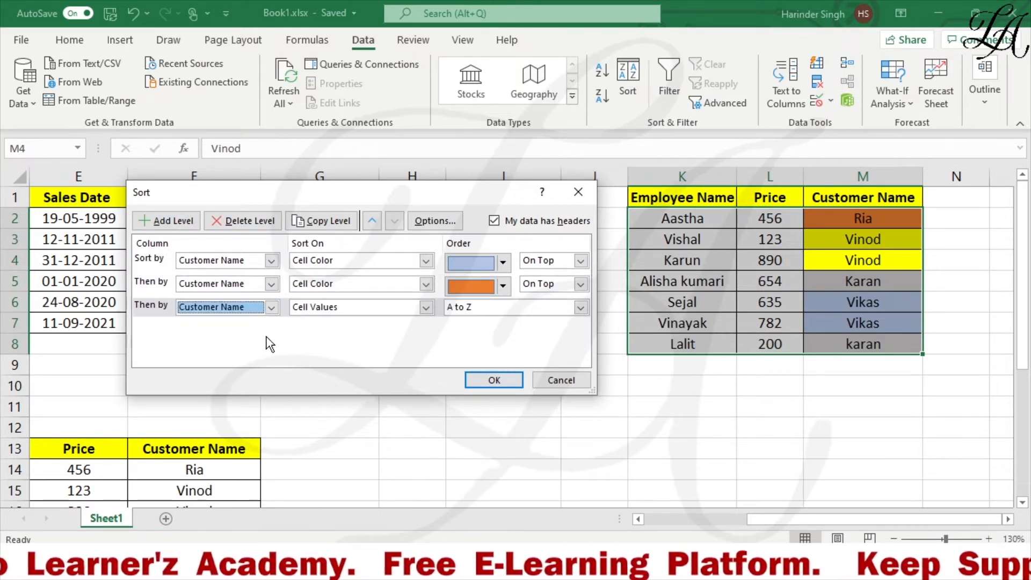
click(426, 307)
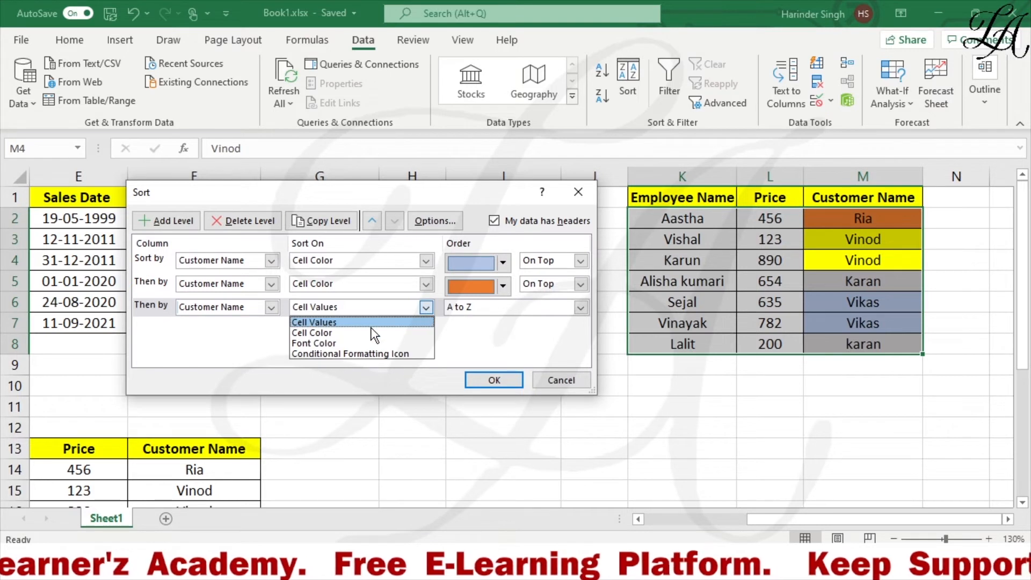
click(331, 331)
click(503, 308)
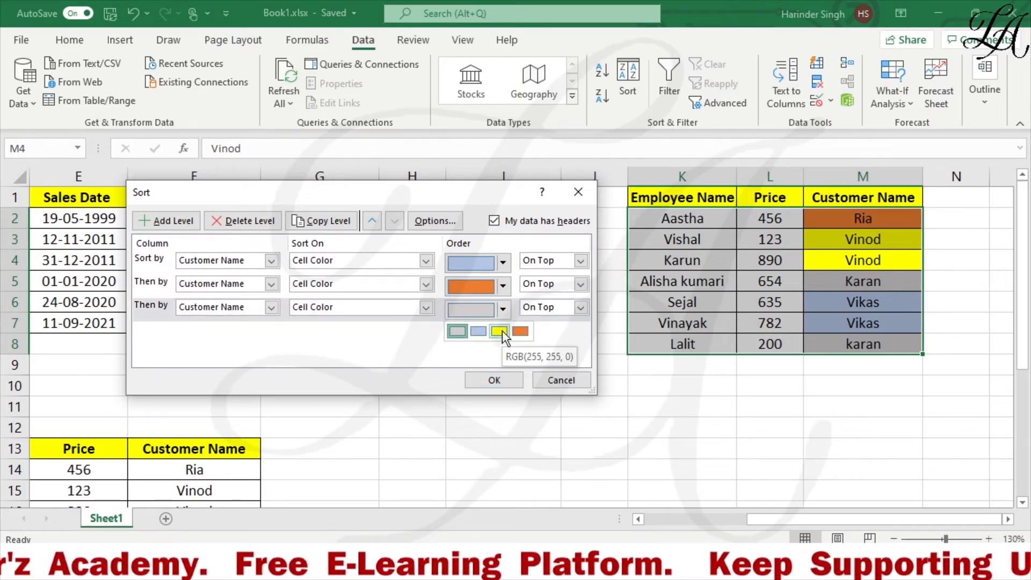
click(501, 331)
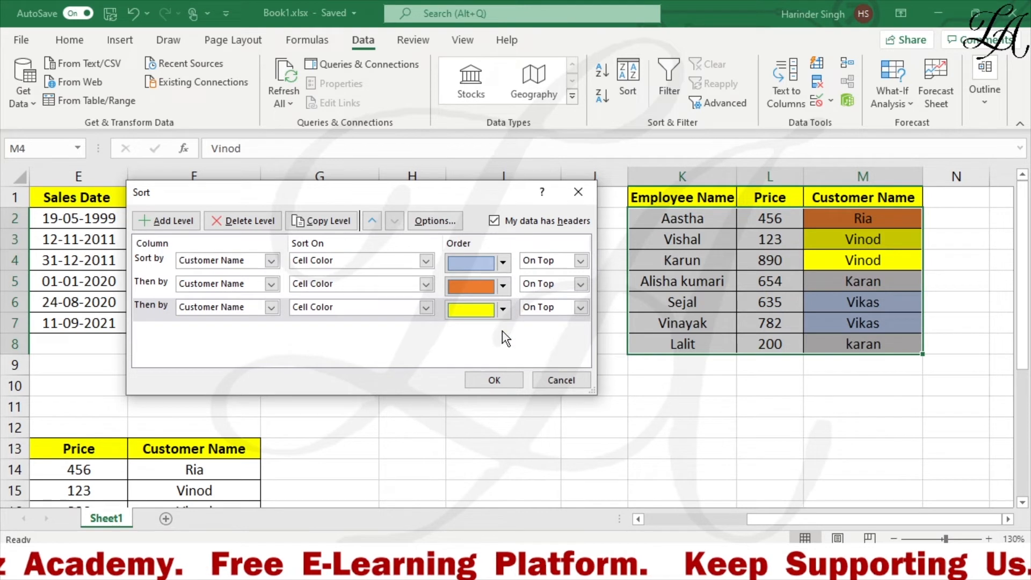
Add a fourth sort level on Customer Name by Cell Color, with the grey fill On Top, and apply the sort.
click(165, 220)
click(272, 331)
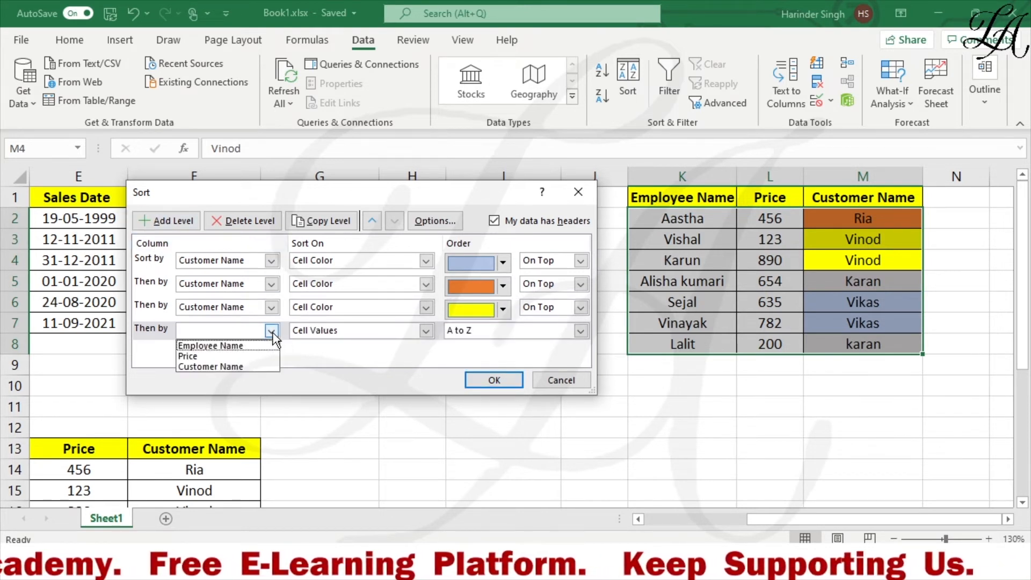
click(240, 365)
click(425, 331)
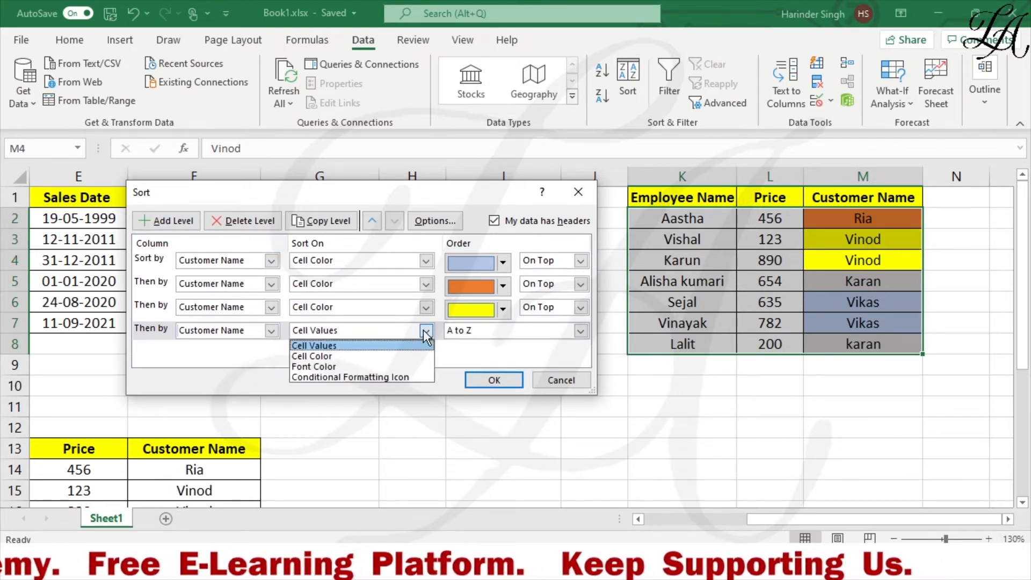
click(362, 356)
click(502, 331)
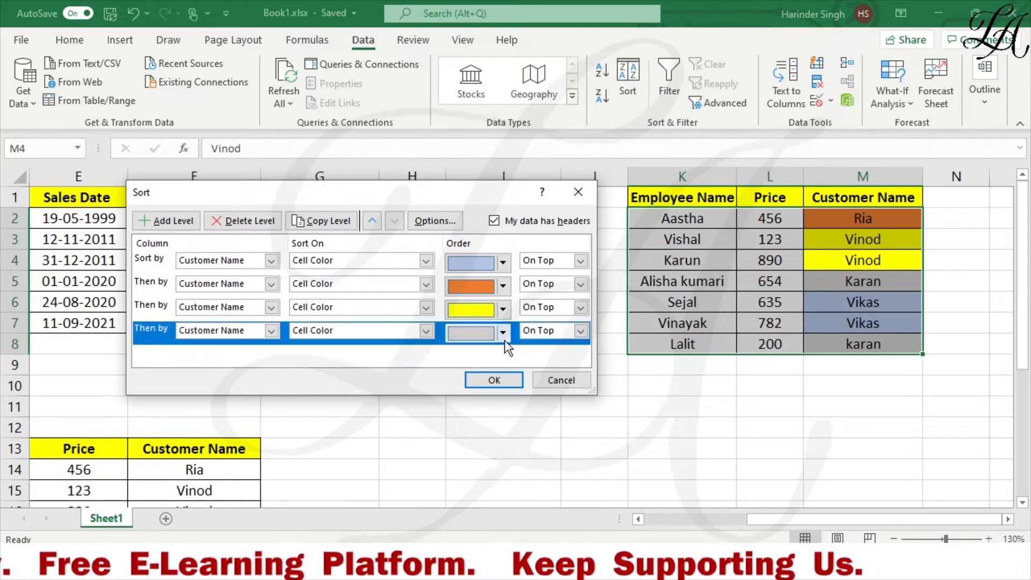
click(458, 354)
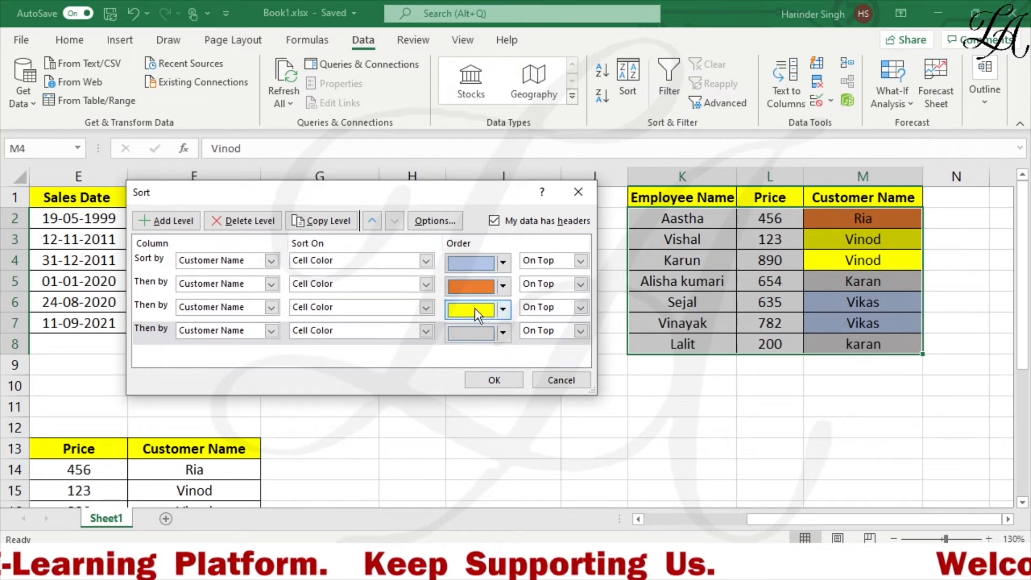
click(490, 380)
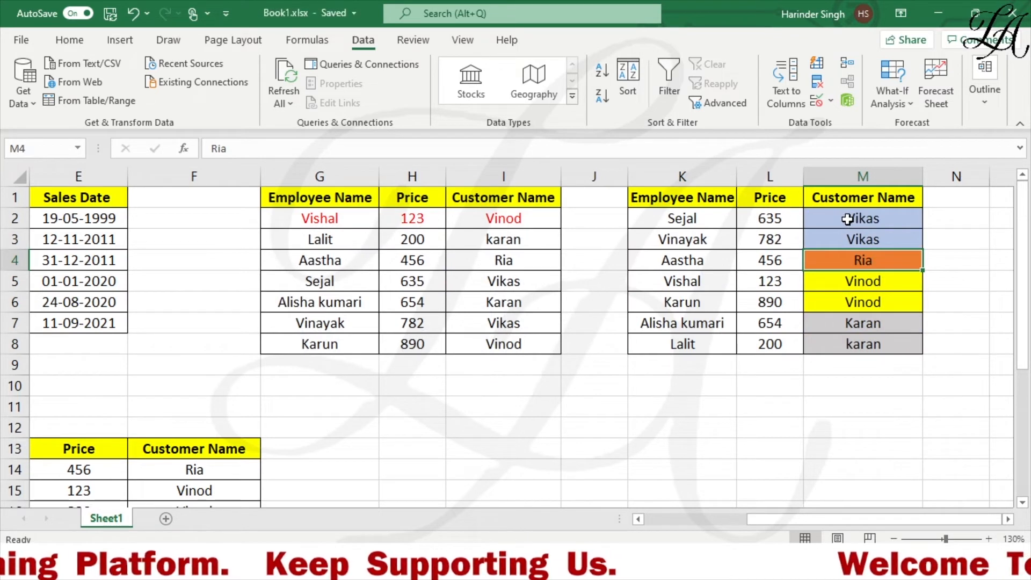
Examine the fill color order in the Customer Name column of K1:M8 and the matching Price and Employee Name entries.
click(855, 239)
click(849, 266)
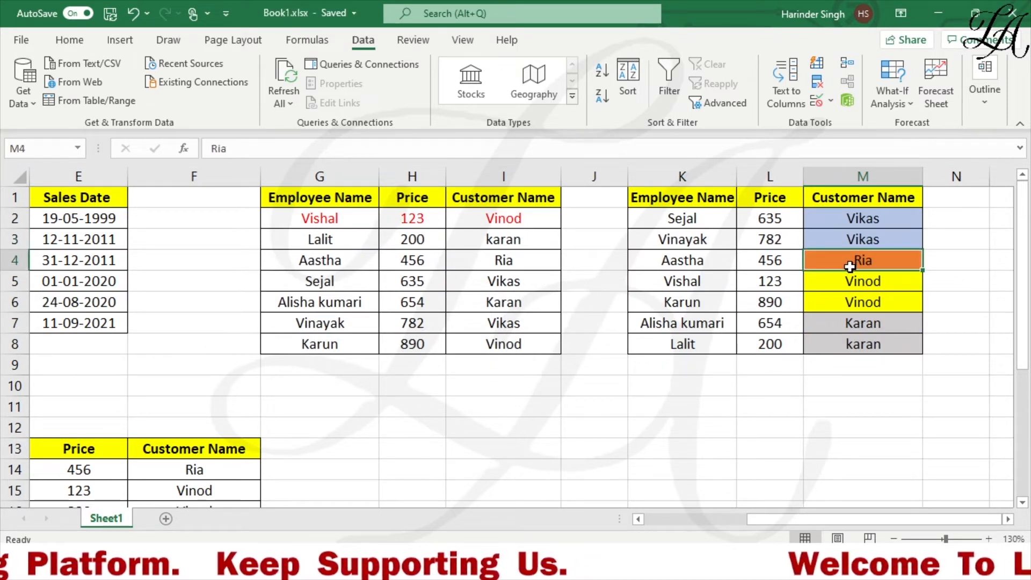
drag(850, 282, 864, 345)
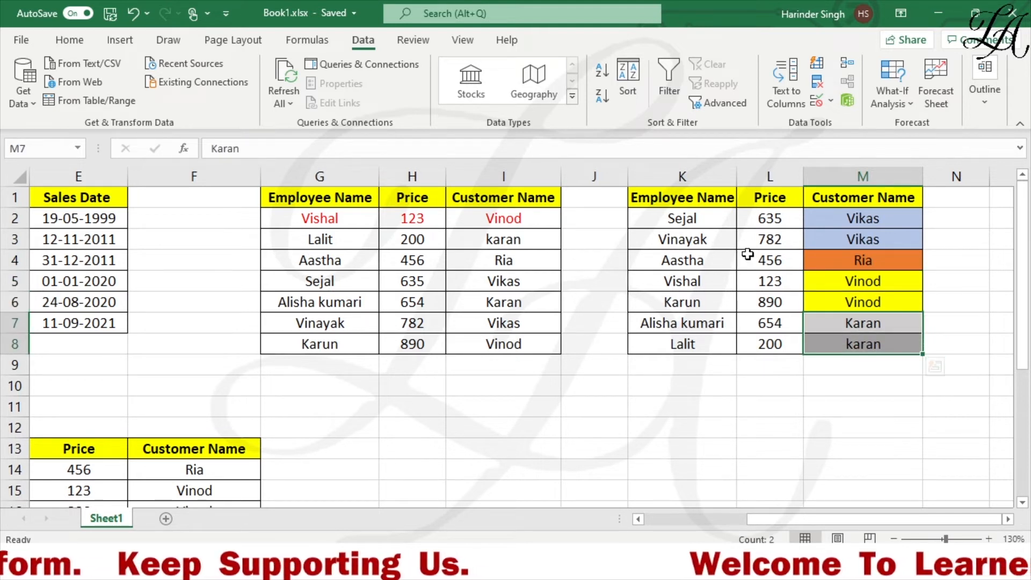
click(787, 222)
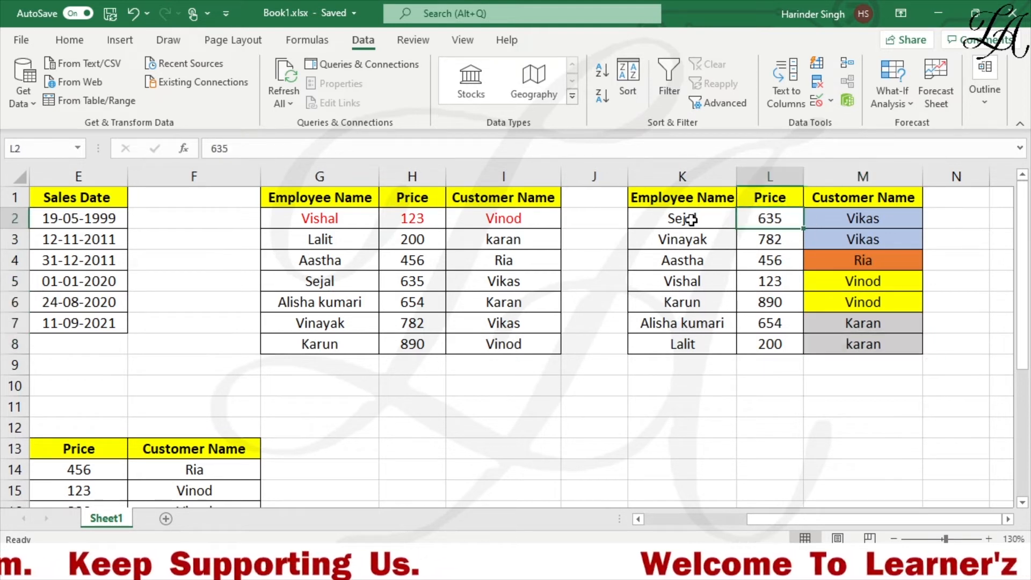
click(692, 219)
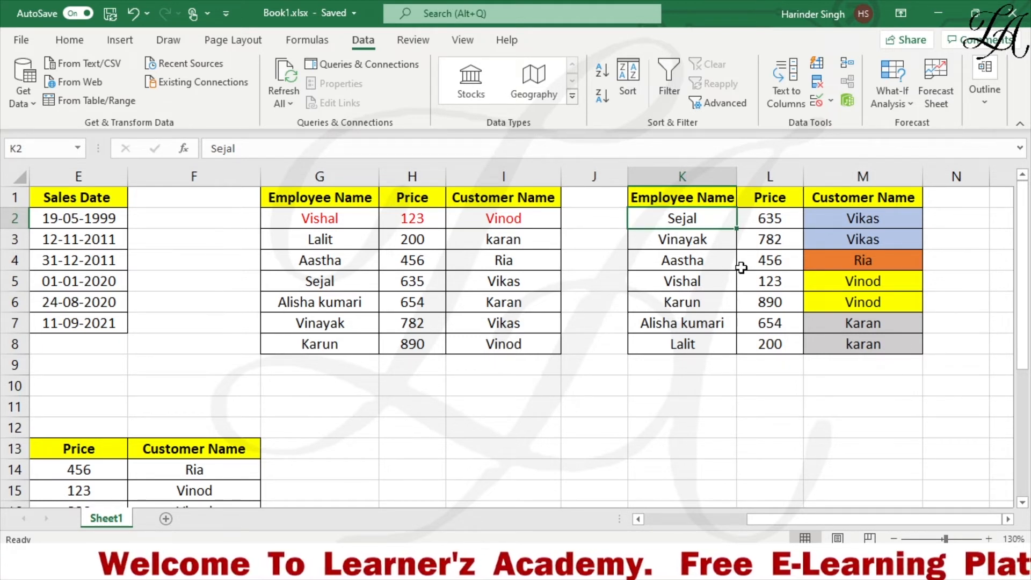
Examine the Employee Name and Price columns of the table in D13:F25.
drag(846, 517, 744, 519)
drag(1023, 247, 1023, 376)
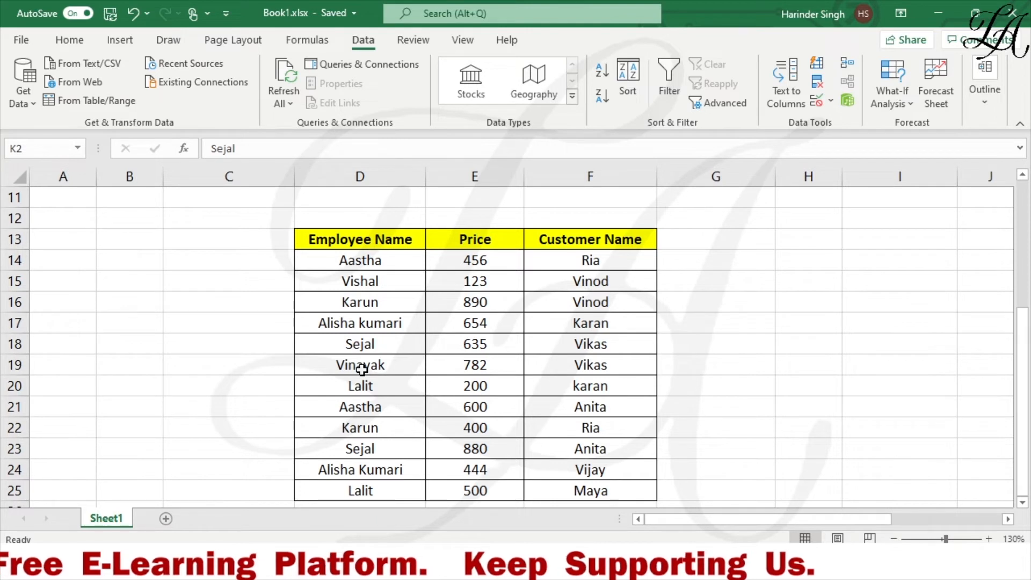
click(376, 240)
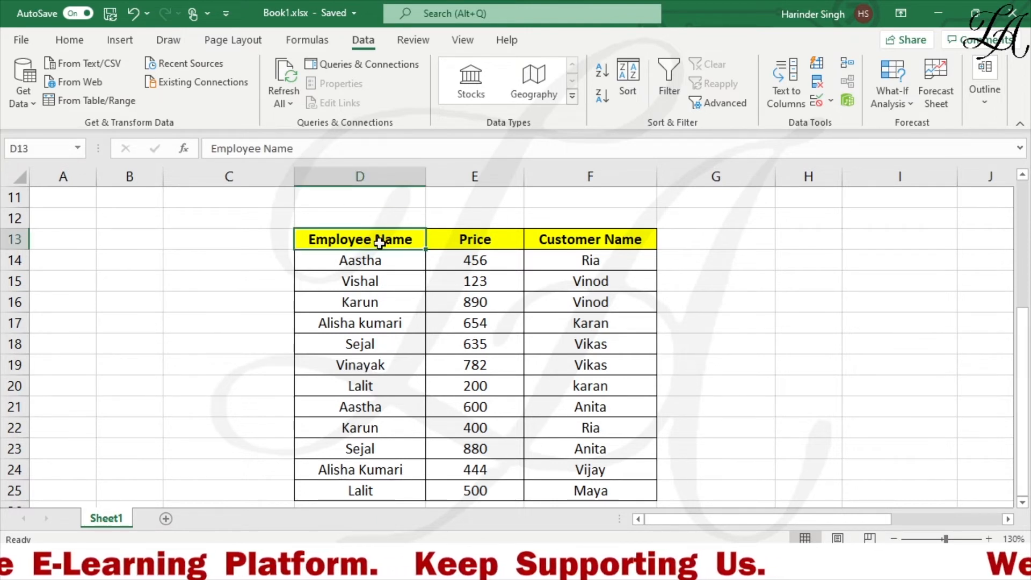
click(464, 245)
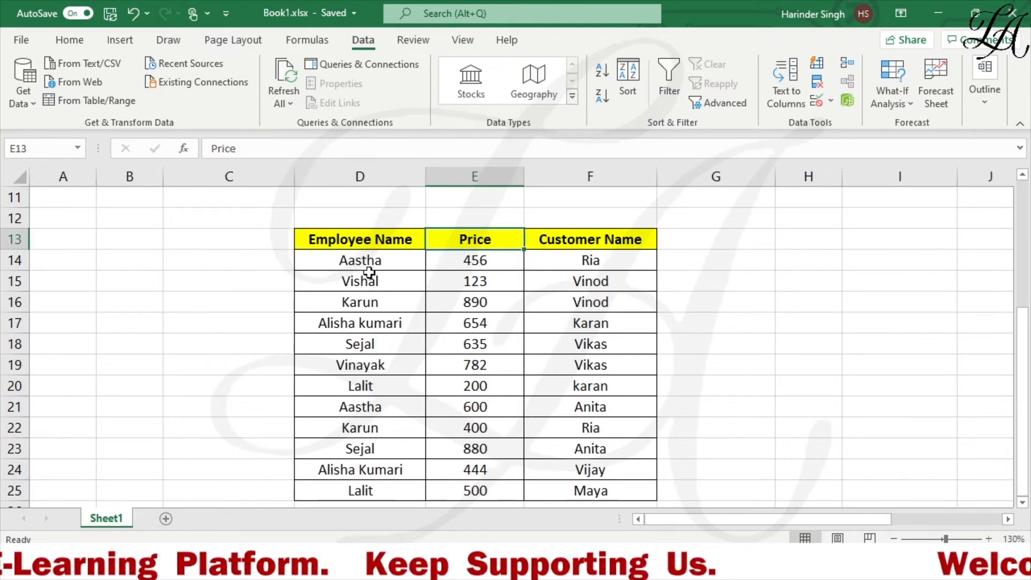
click(480, 262)
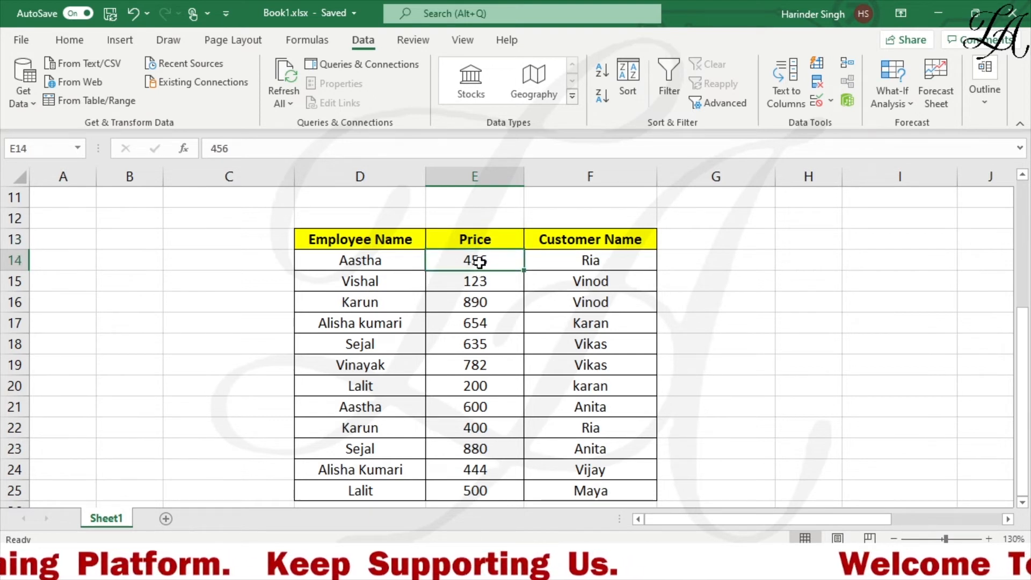
click(368, 266)
click(471, 272)
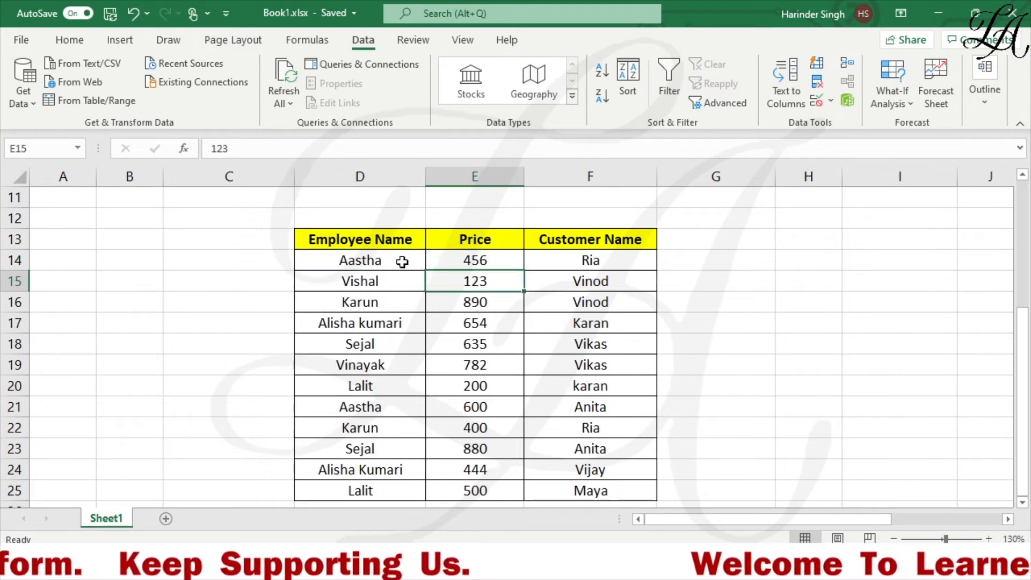
click(374, 262)
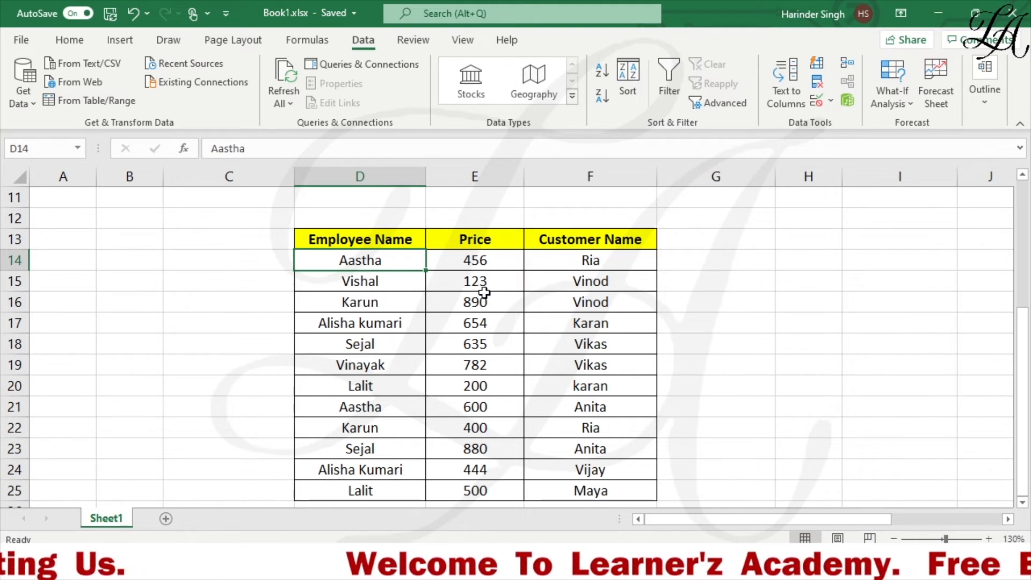
Open a custom sort for the table in D13:F25 and set its first level to Employee Name, Cell Values, A to Z.
click(363, 301)
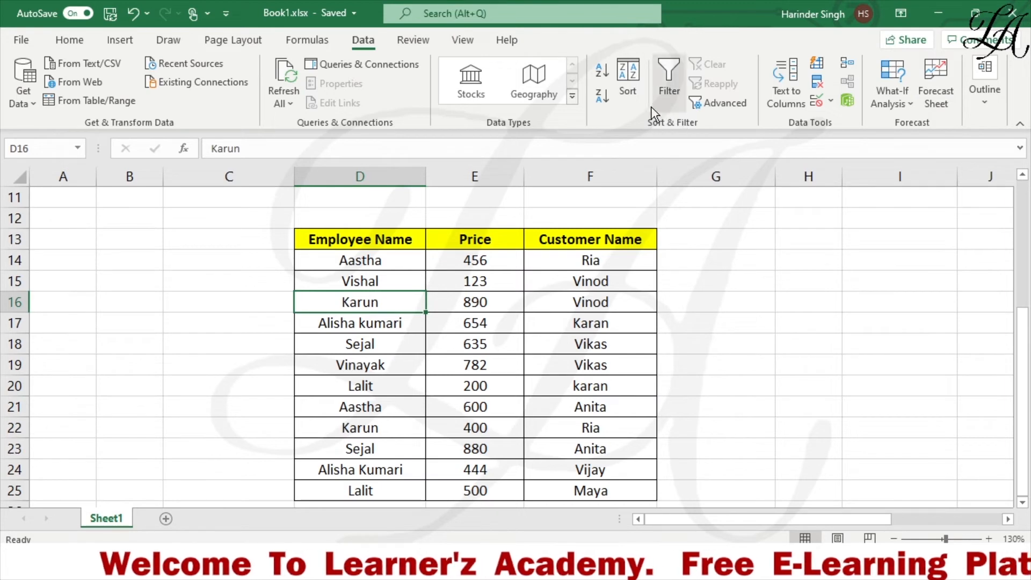
click(628, 86)
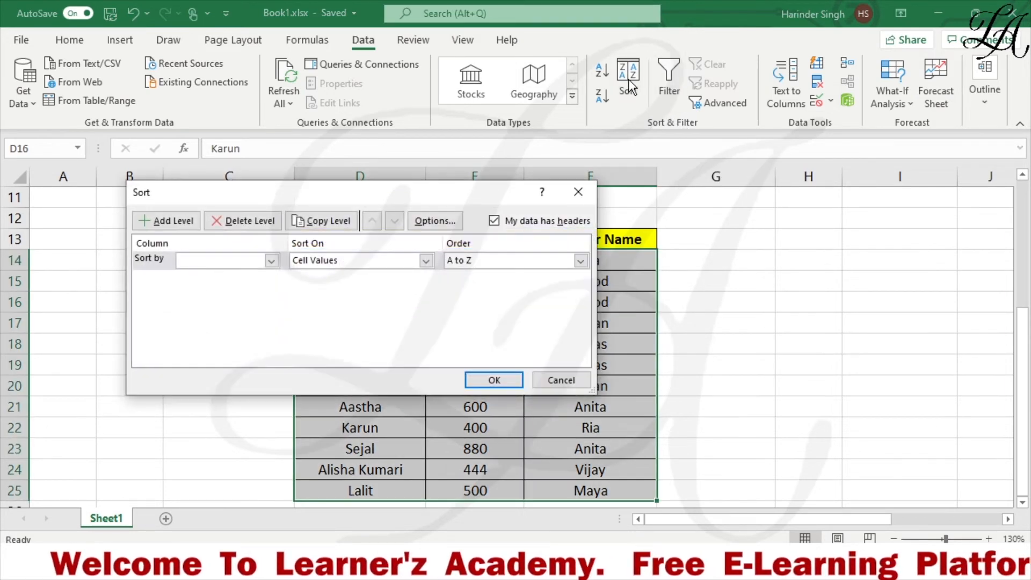
drag(189, 198, 504, 122)
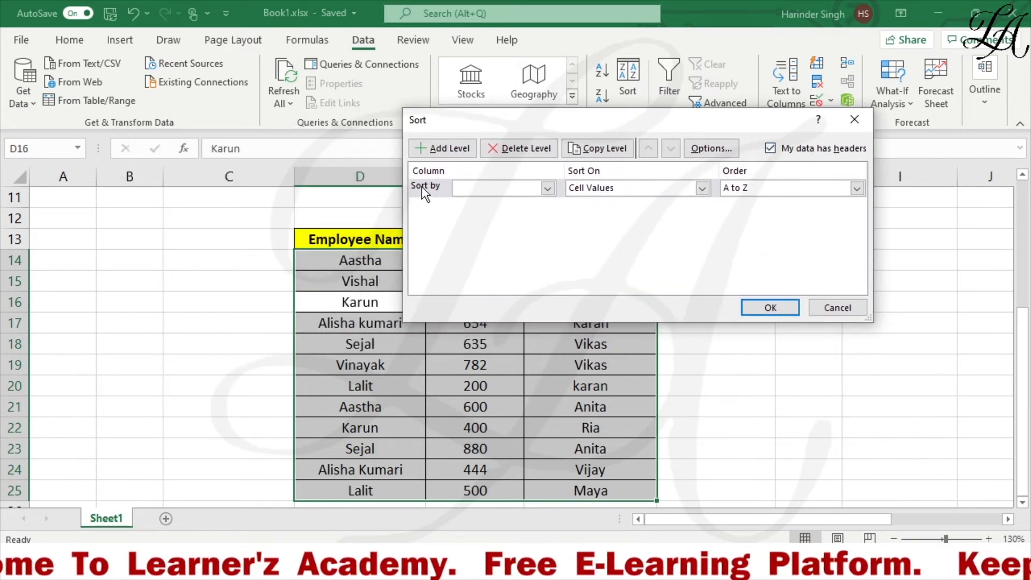
click(547, 188)
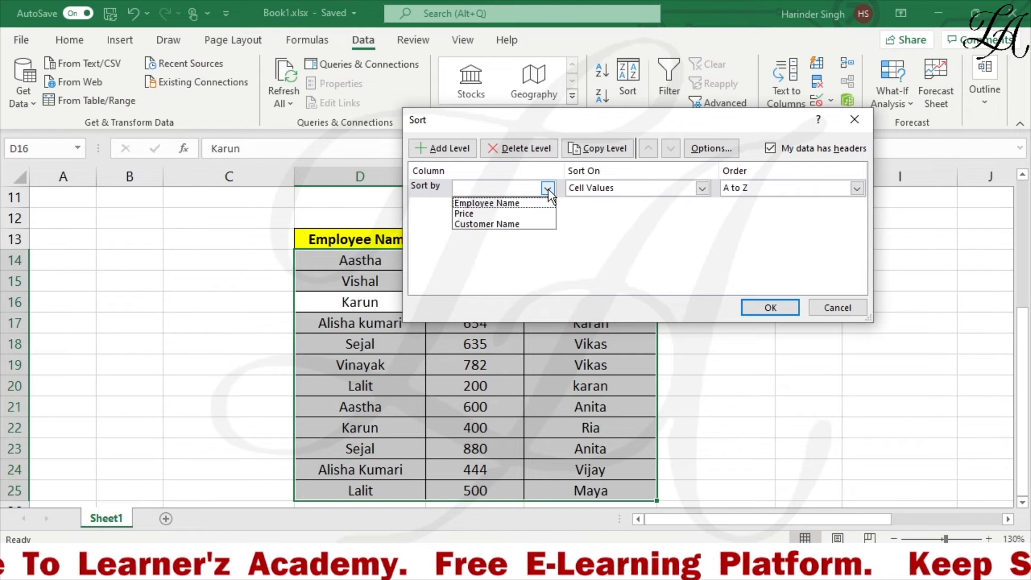
click(508, 204)
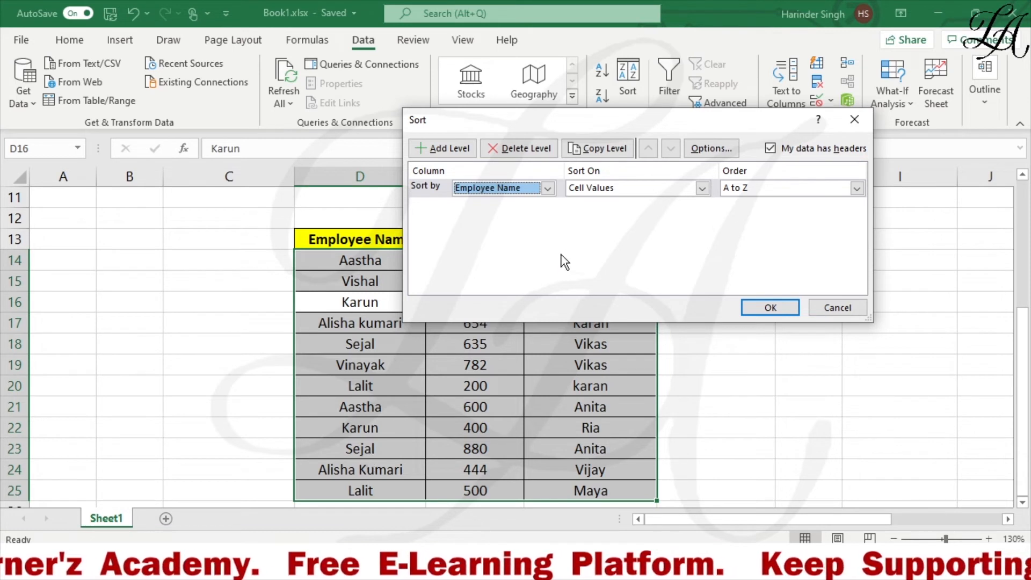
Add a second sort level on Price, Cell Values, Smallest to Largest, and apply the sort.
click(441, 156)
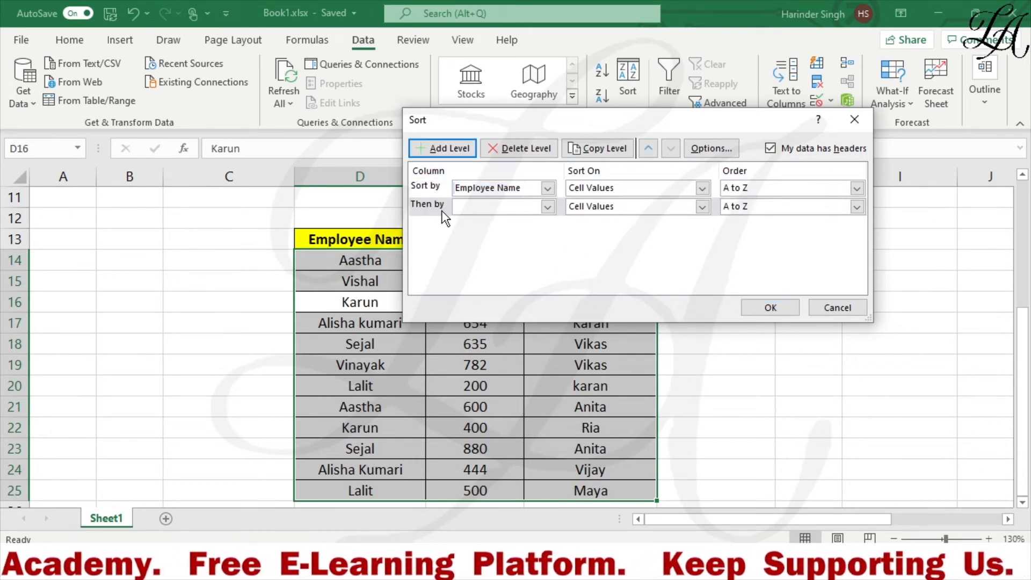
click(548, 207)
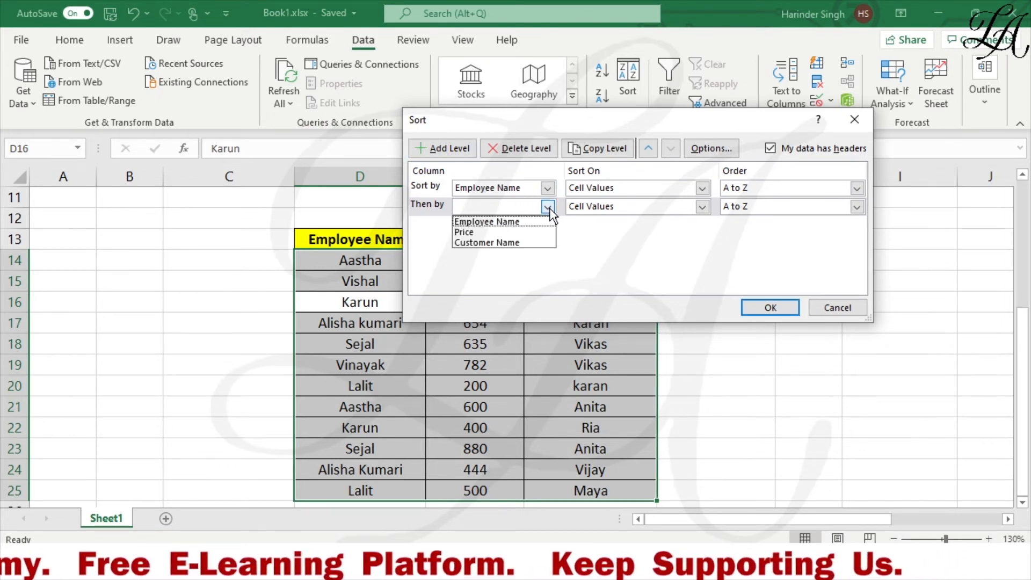
click(488, 233)
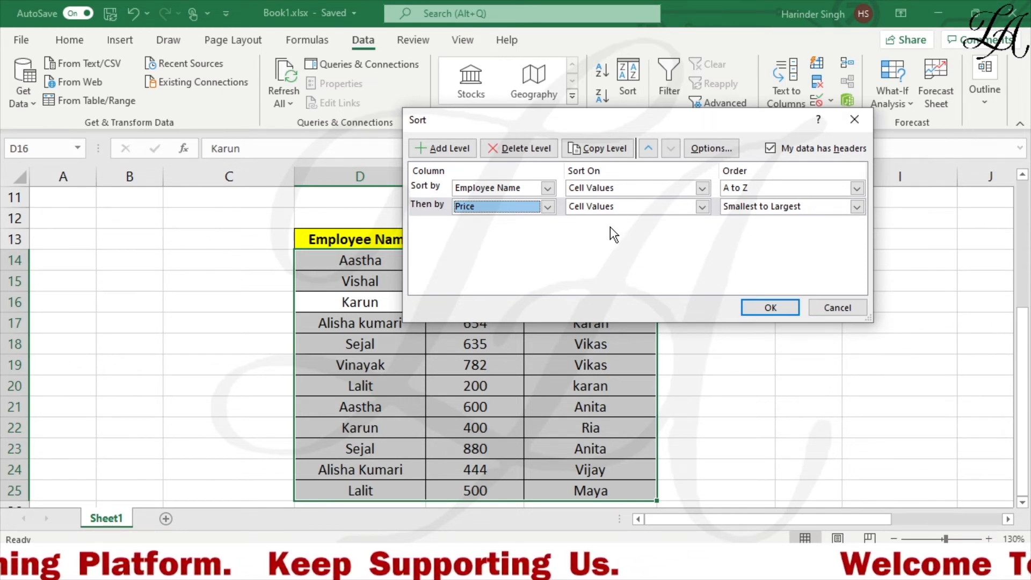
click(772, 210)
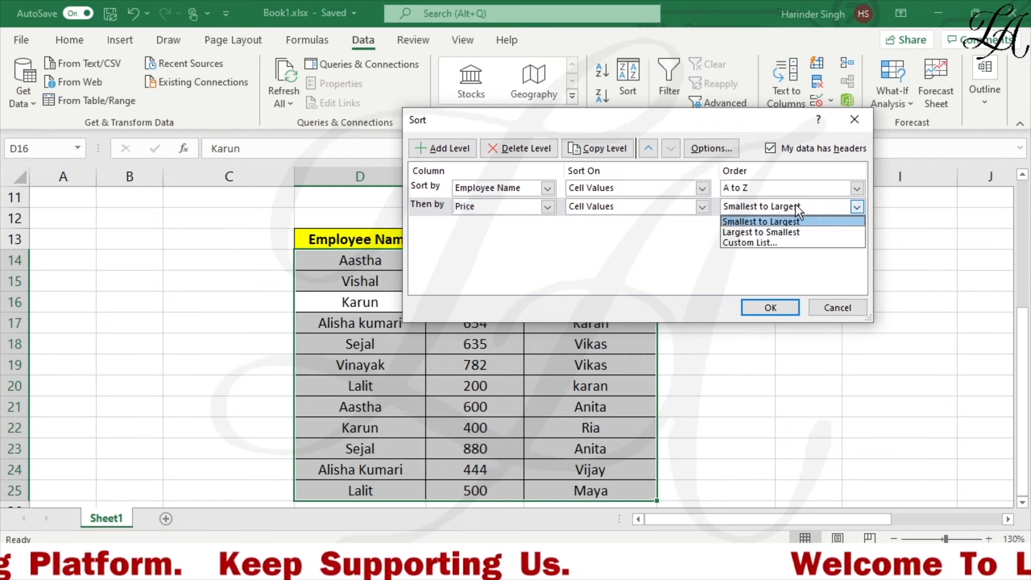
click(791, 221)
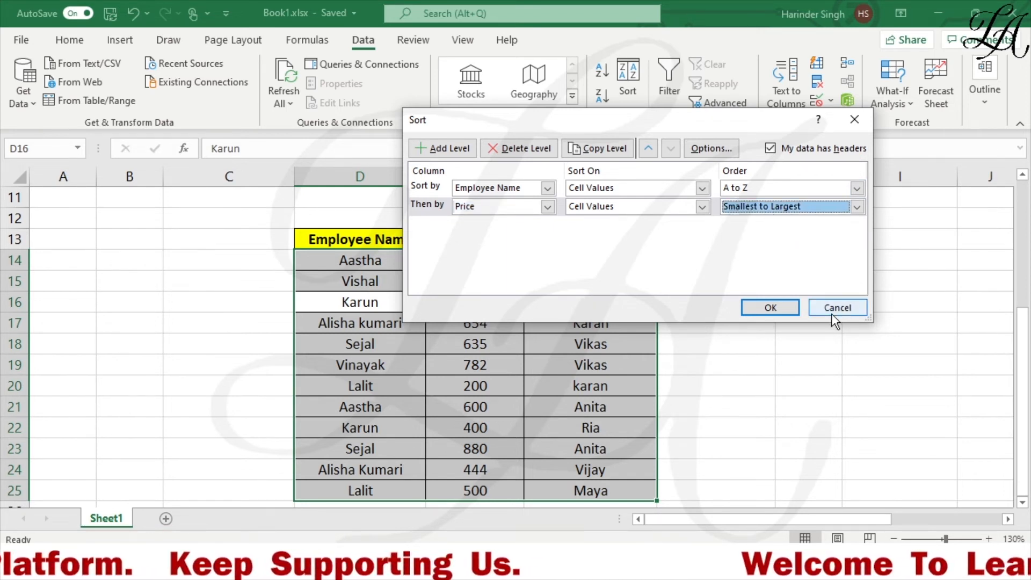
click(783, 307)
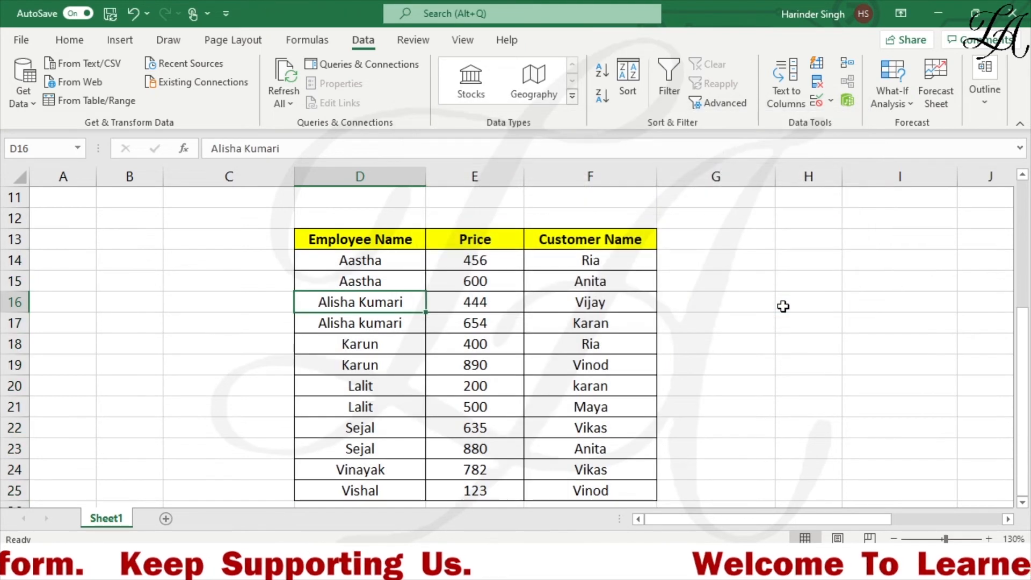
Examine how the employee names in D14:D25 are ordered and grouped, along with the first employee's prices.
mouse_move(367, 260)
mouse_down()
mouse_move(365, 279)
mouse_move(362, 271)
mouse_up()
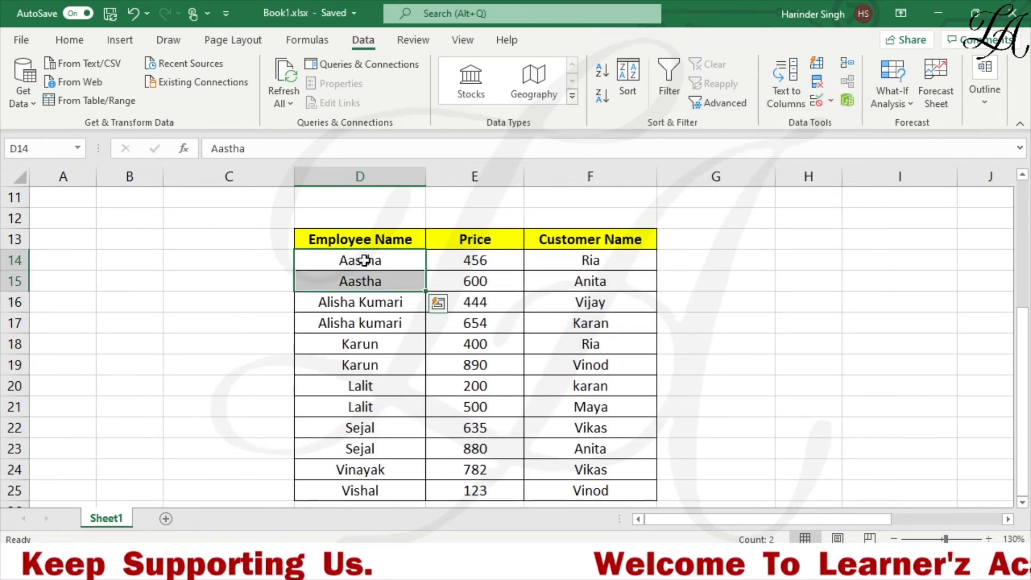
click(377, 284)
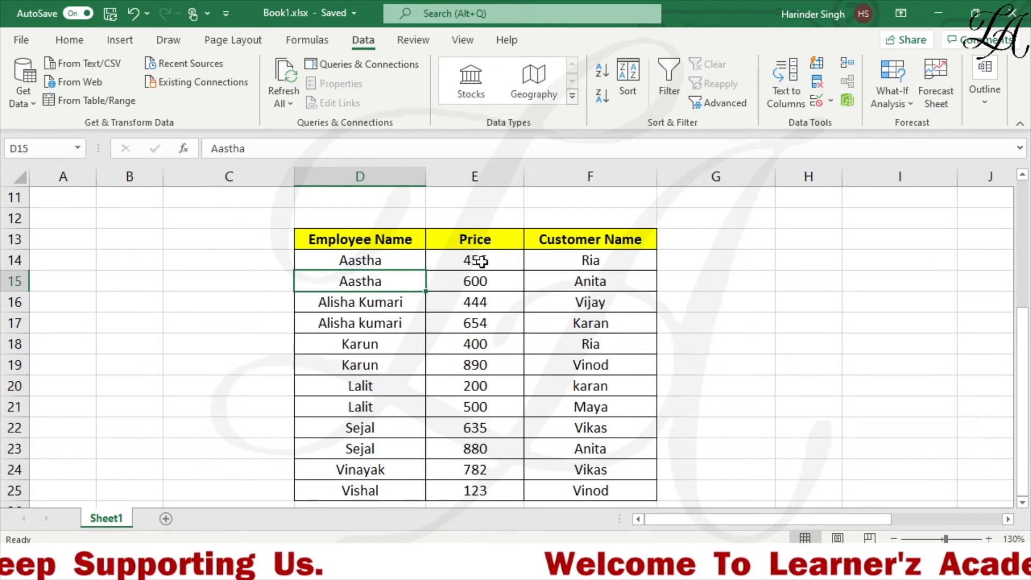
drag(484, 260, 487, 281)
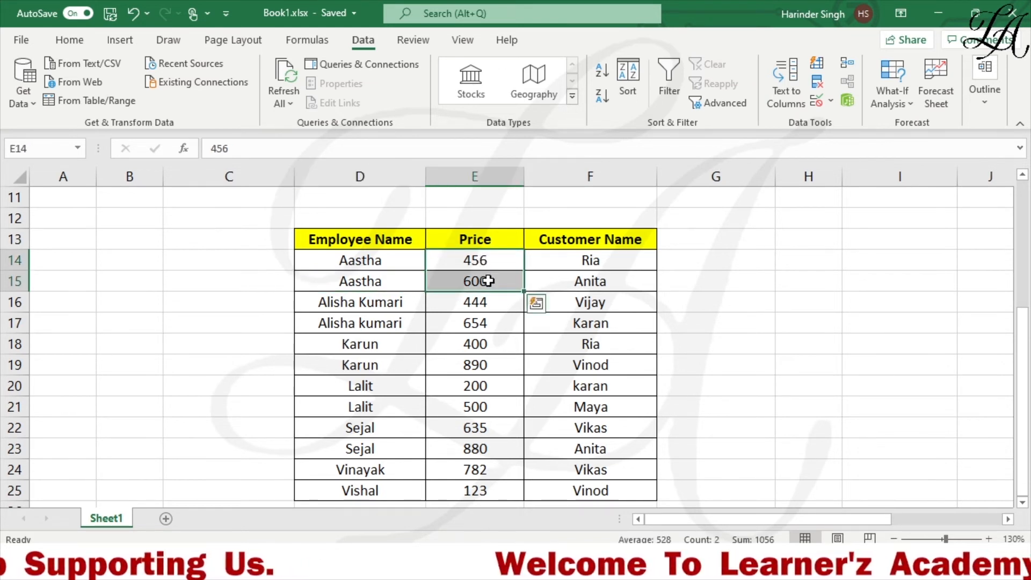
click(353, 265)
drag(352, 266, 361, 470)
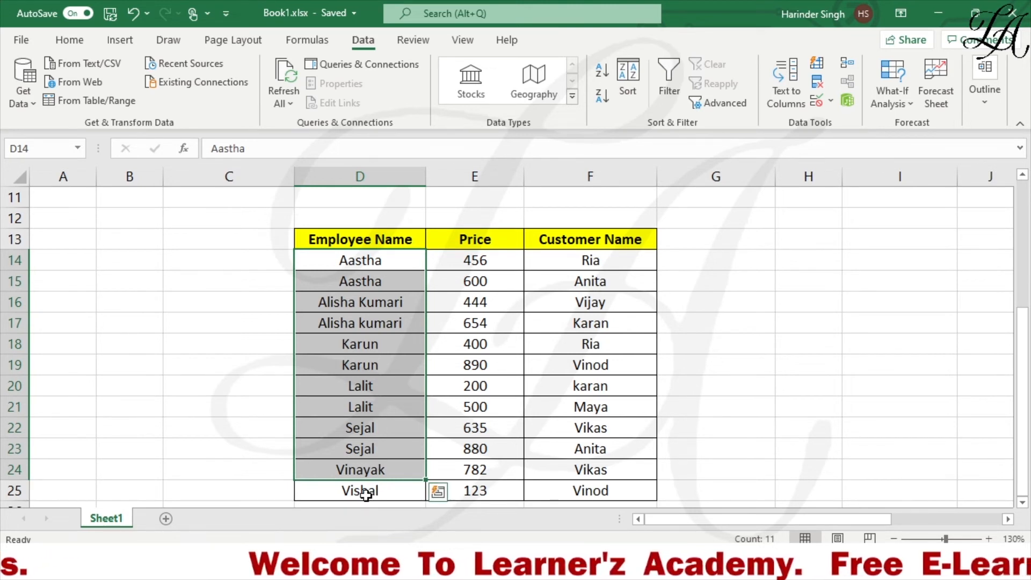
drag(376, 259, 383, 490)
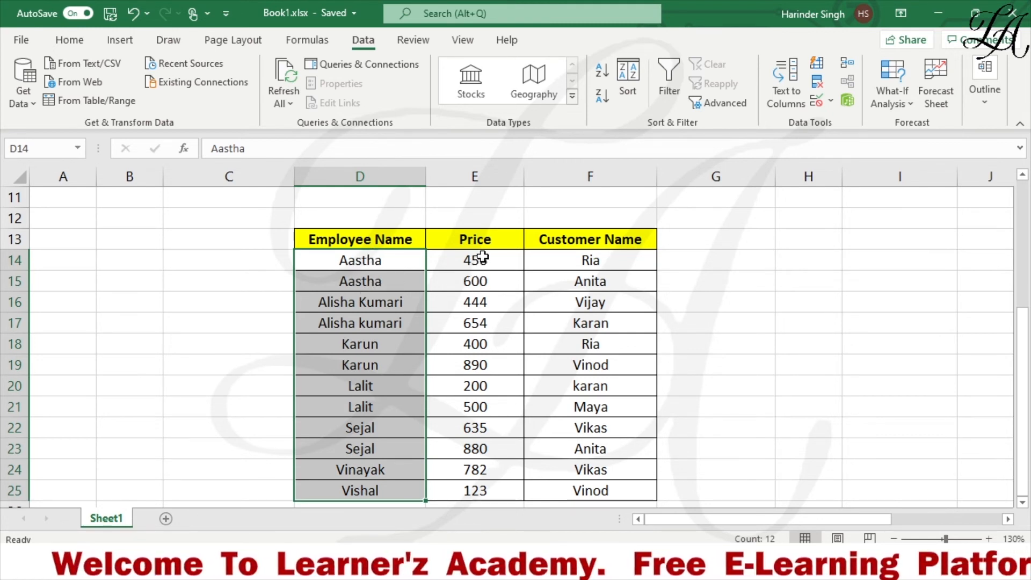
Compare the price order within the repeated employee names, and check the customer names in F14:F15.
click(479, 262)
click(481, 281)
click(484, 264)
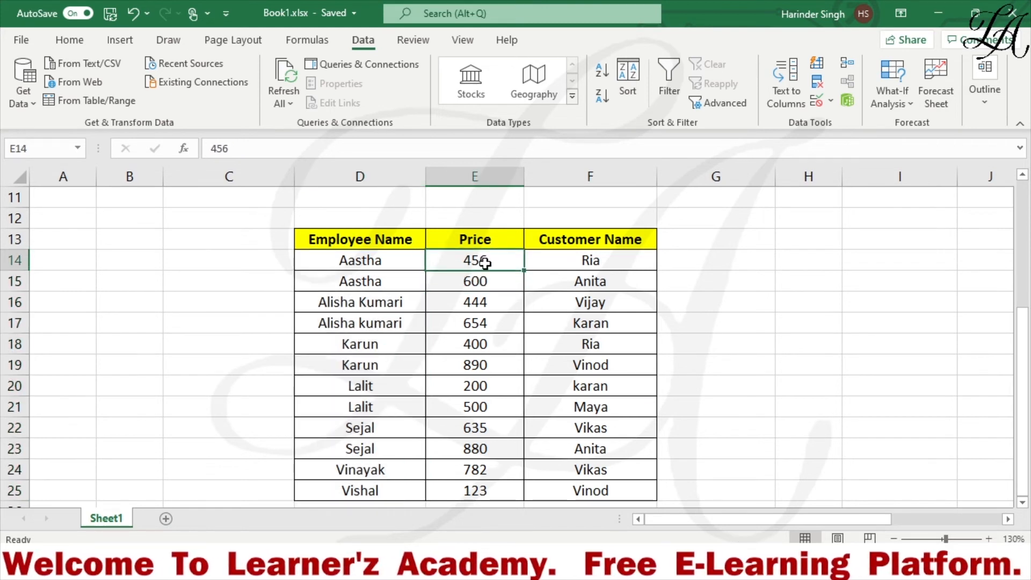
click(477, 287)
click(482, 264)
click(482, 294)
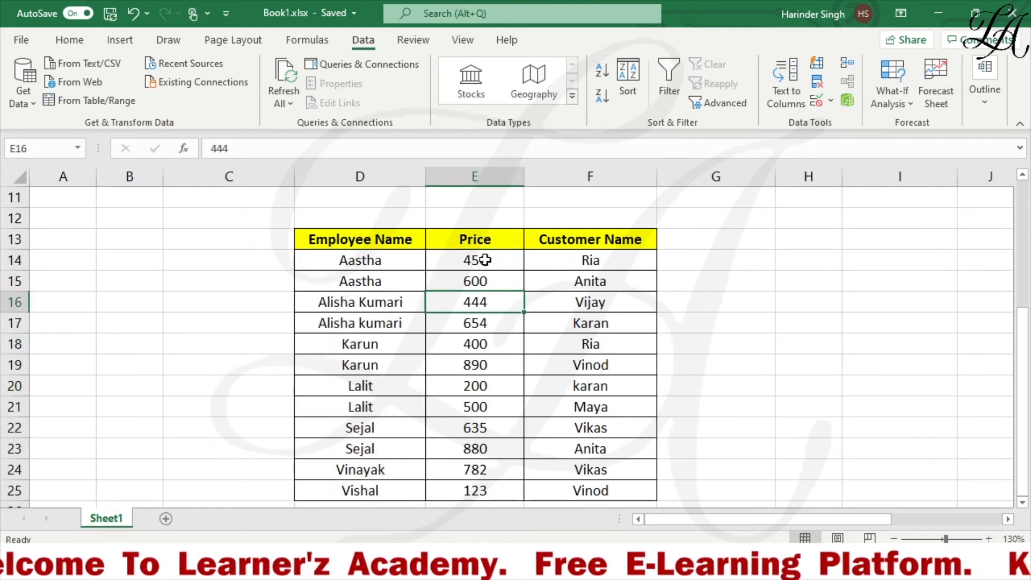
click(485, 260)
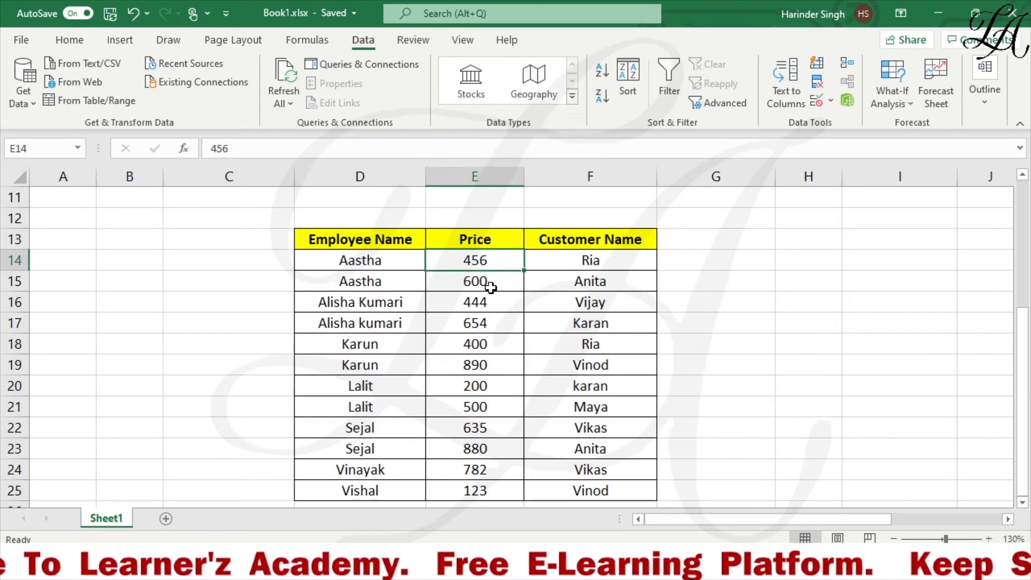
click(591, 266)
drag(591, 270, 597, 280)
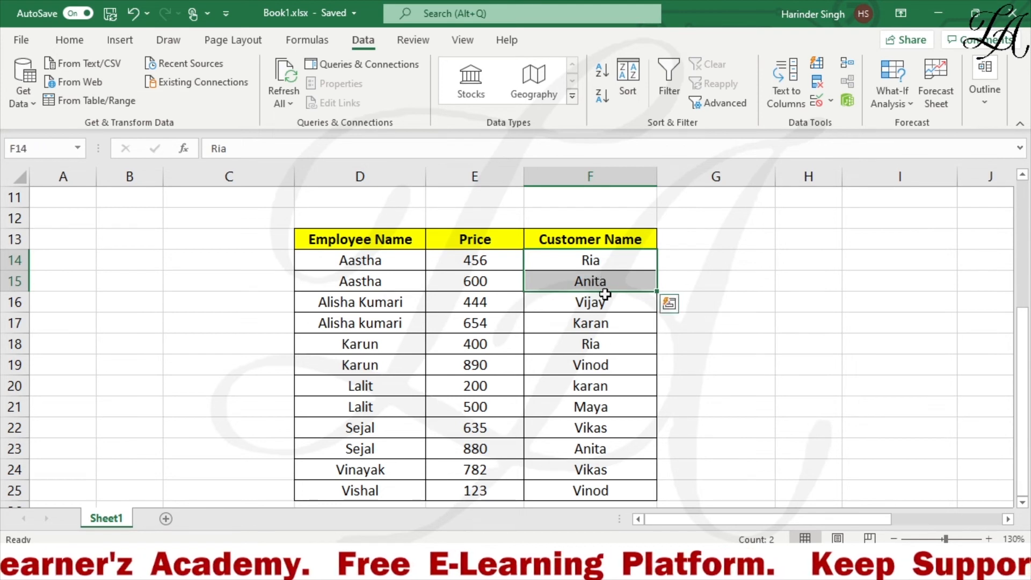
Review the repeated employee names in column D against the prices in E14:E16 and the customer names in F14:F18.
drag(361, 387, 362, 408)
click(362, 429)
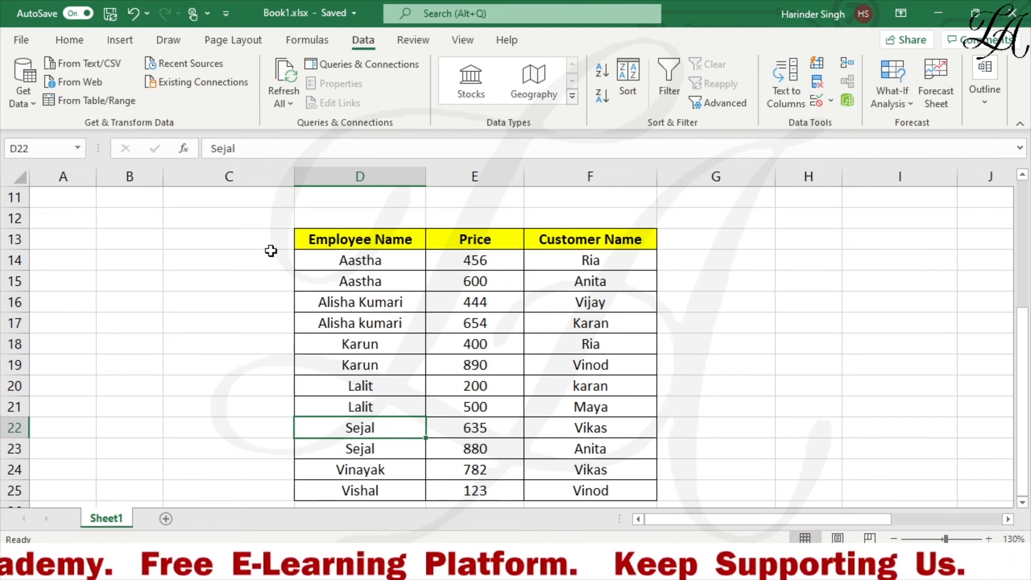
drag(359, 262, 363, 306)
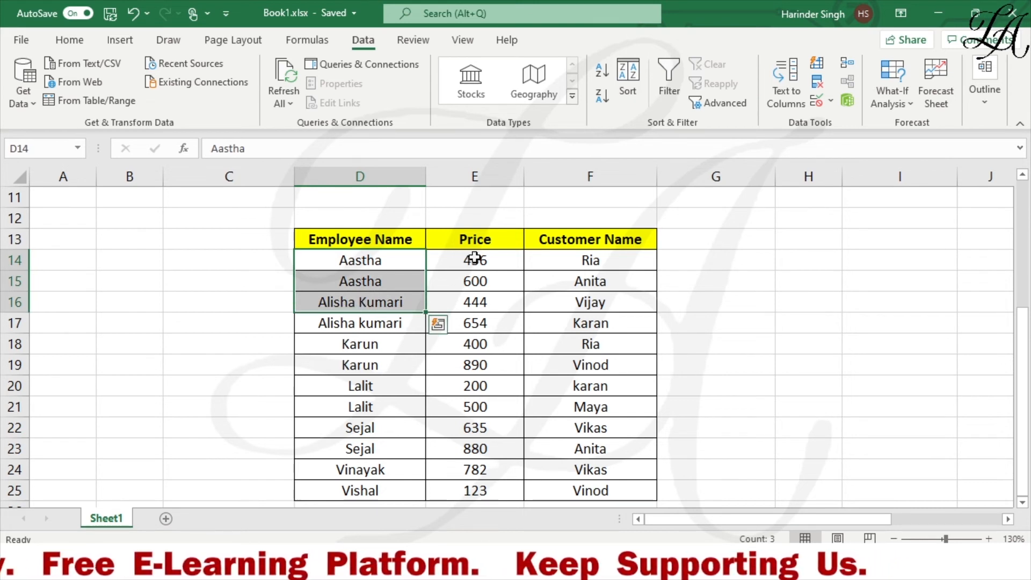
drag(475, 258, 474, 302)
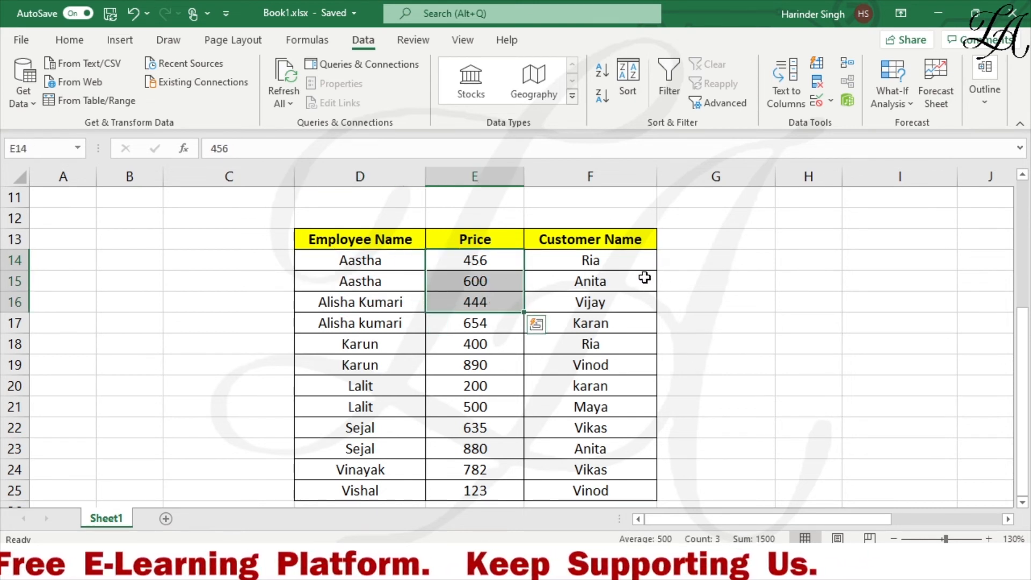
drag(352, 259, 360, 344)
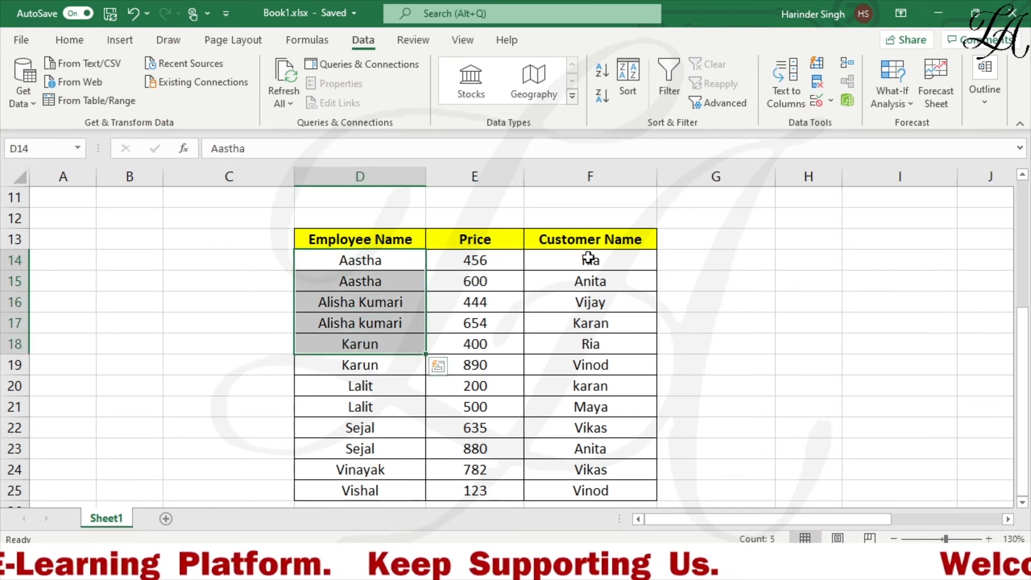
drag(589, 259, 597, 352)
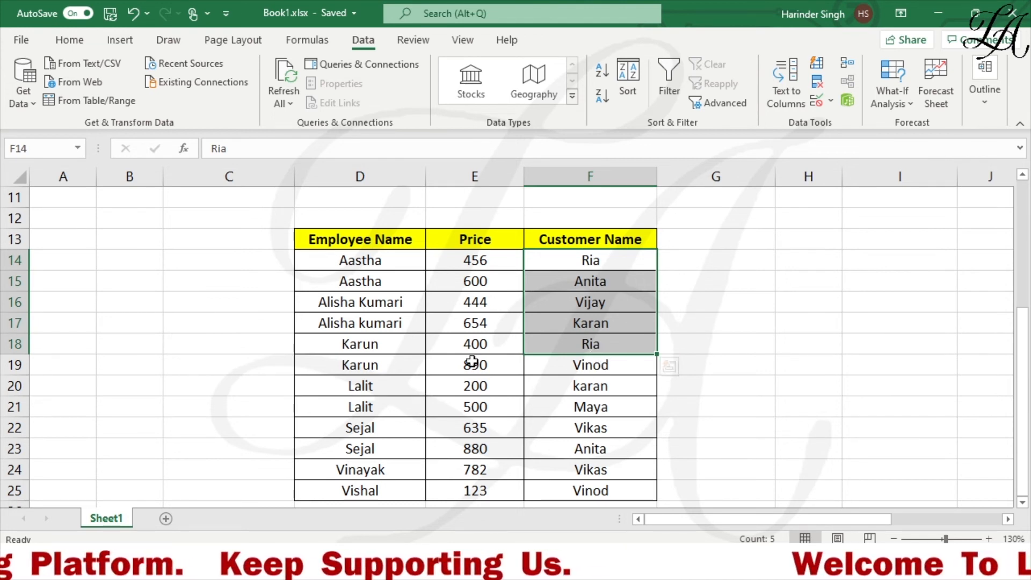
click(625, 75)
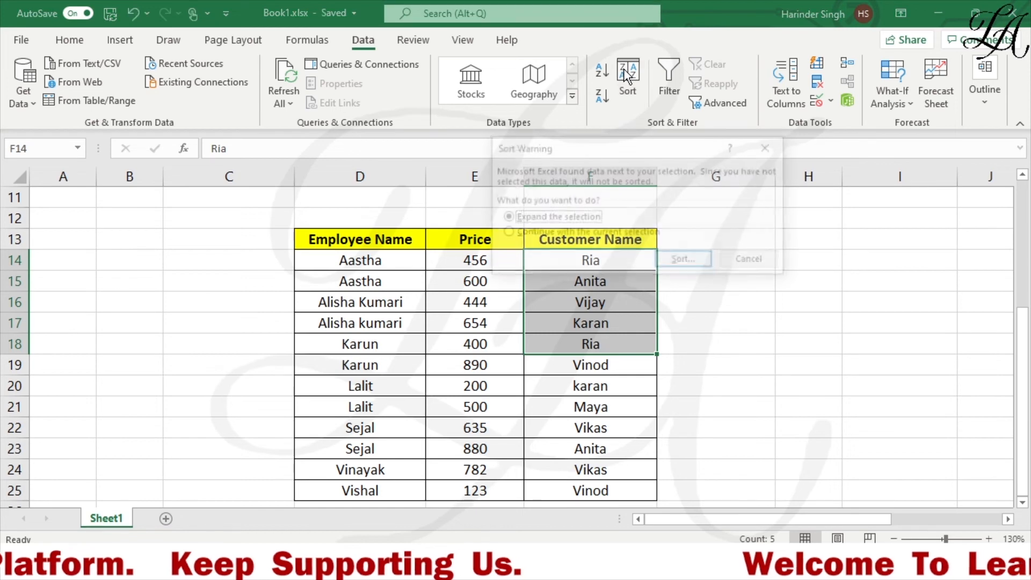
click(768, 150)
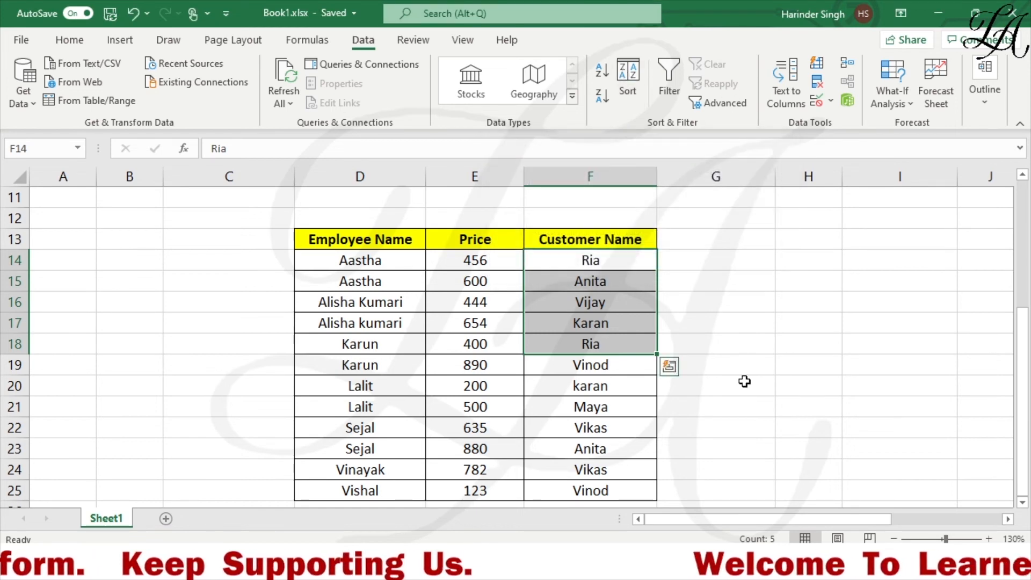
click(555, 402)
click(591, 322)
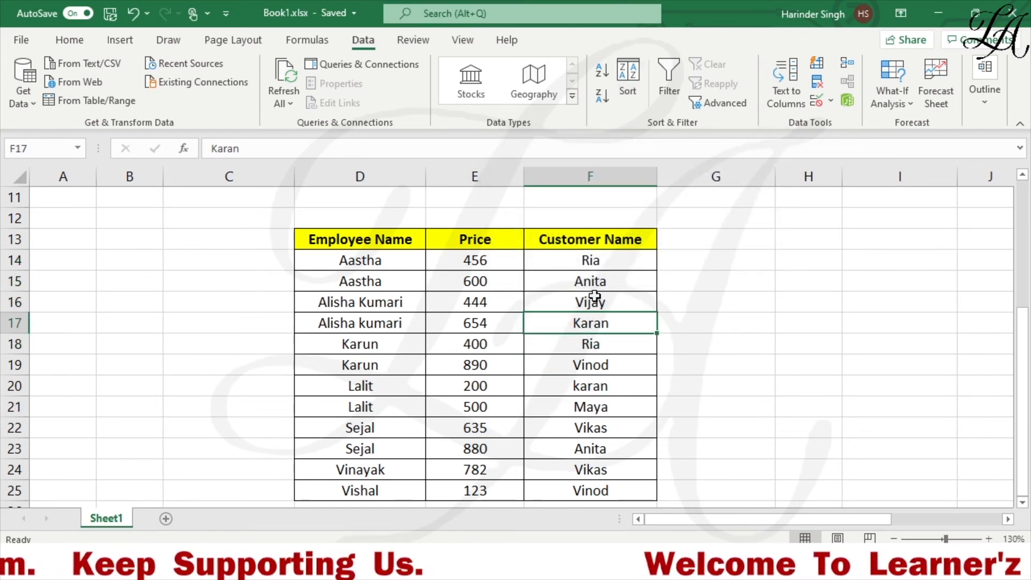
Change the table's second sort level to Customer Name, Cell Values, A to Z, keeping Employee Name first, and apply the sort.
click(344, 283)
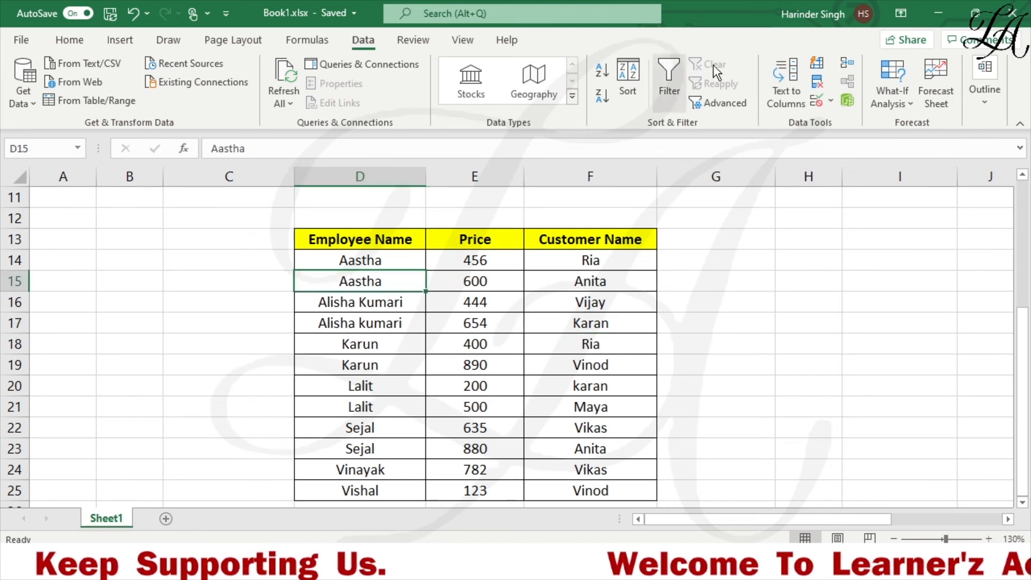
click(627, 80)
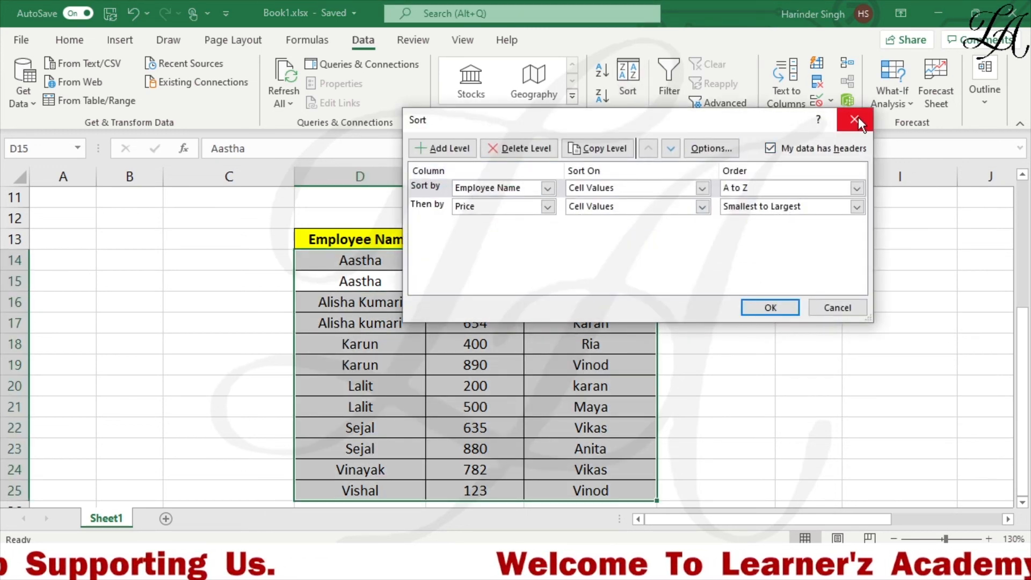
click(548, 207)
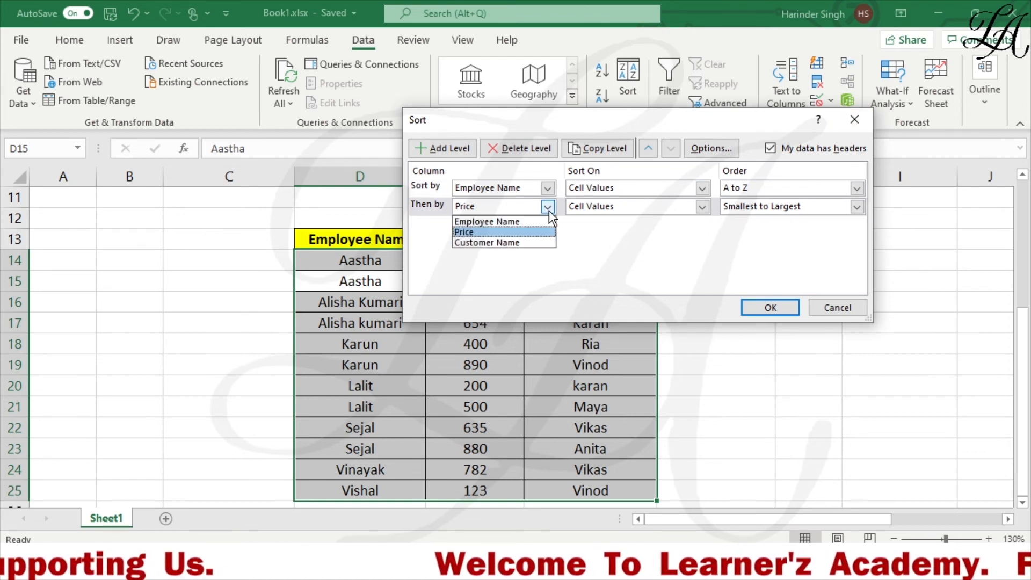
click(500, 242)
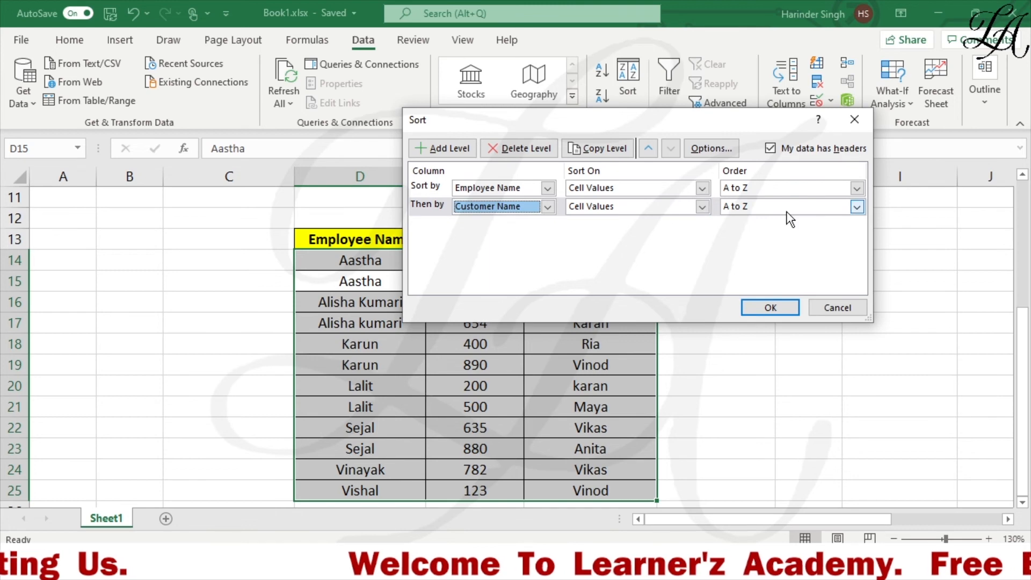
click(770, 308)
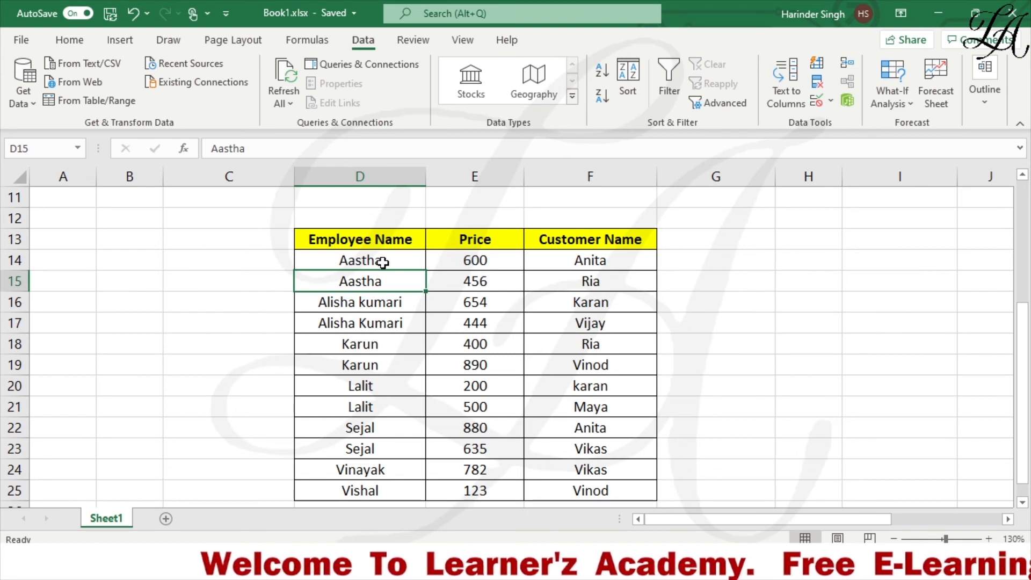
Examine the employee name order in D14:D25 and the first employee's prices and customer names in E14:F15.
drag(360, 260, 362, 488)
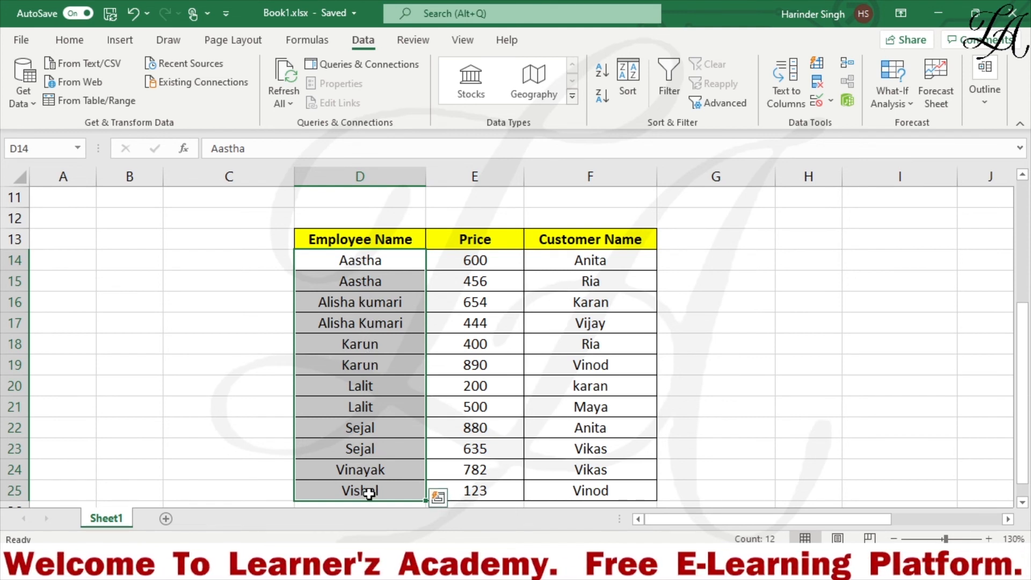
drag(375, 254, 375, 275)
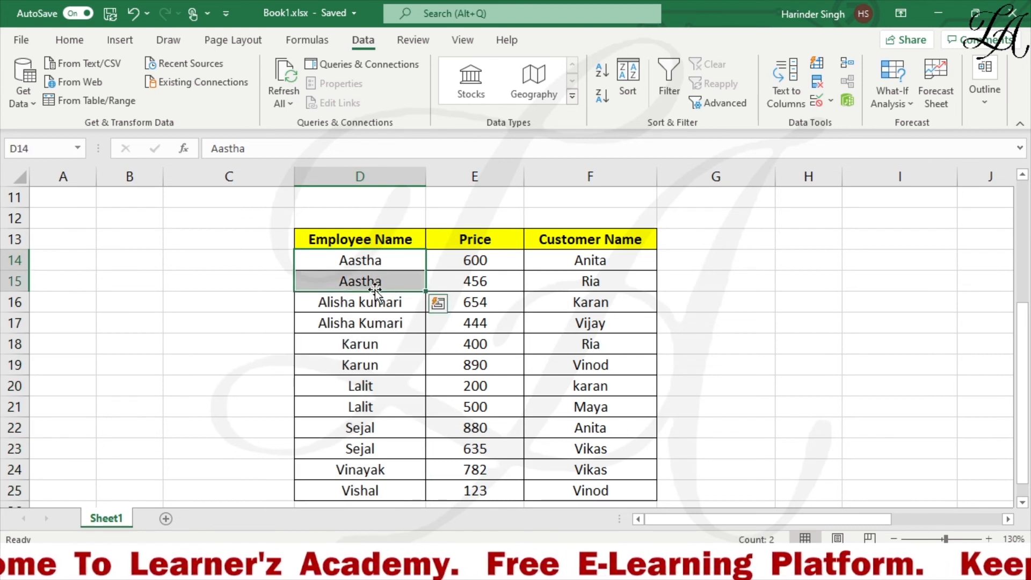
click(500, 258)
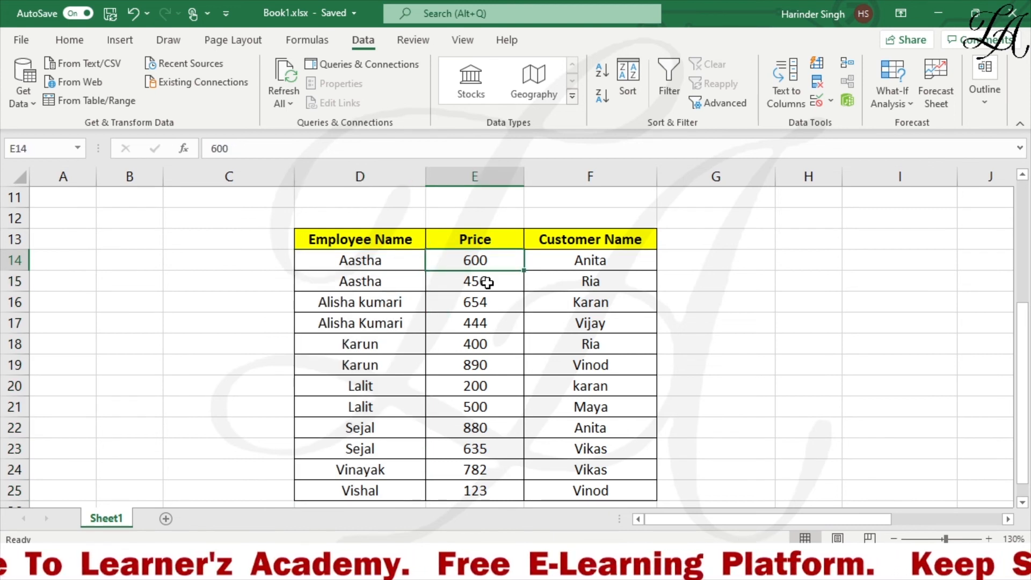
click(490, 282)
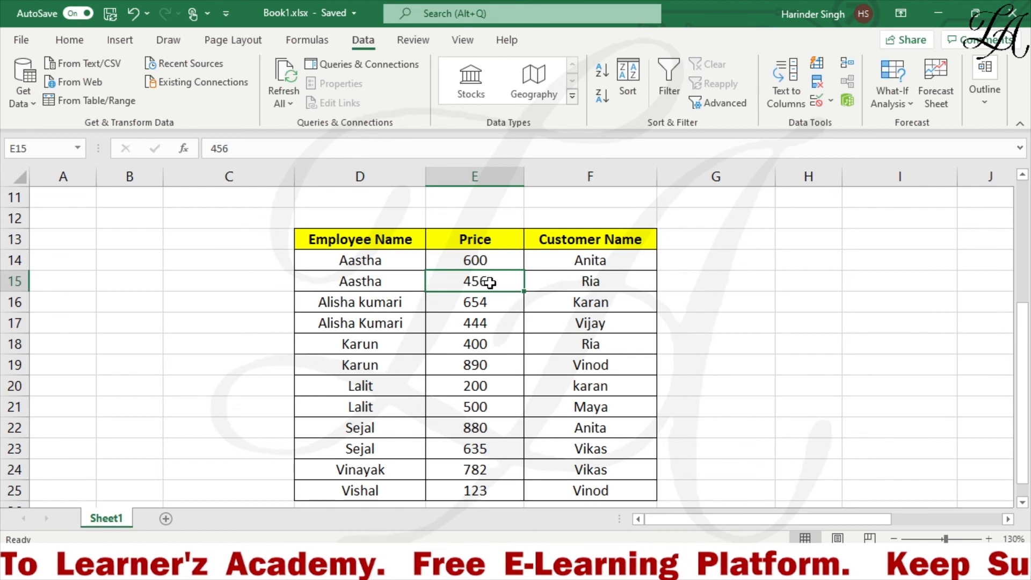
click(599, 265)
click(593, 284)
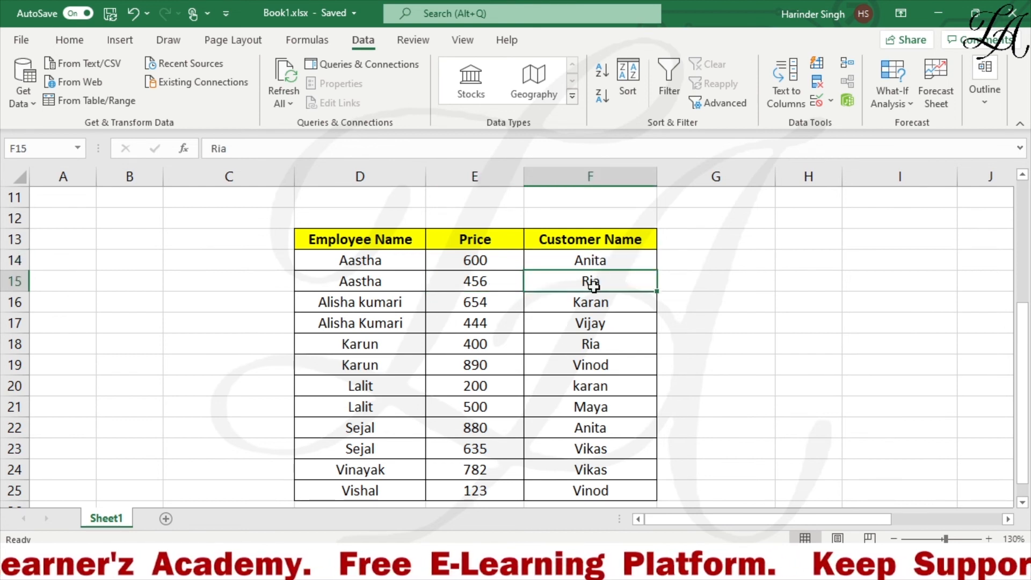
Compare the prices in E14:E15 with the customer name order in F14:F15, and check the repeated employee's records in D18:F19.
drag(475, 261, 479, 281)
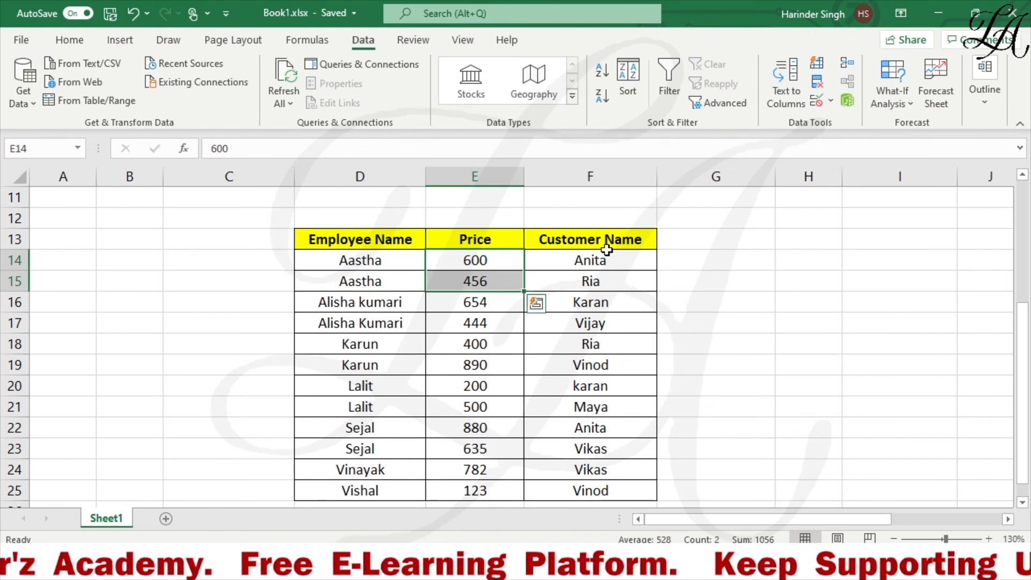
drag(602, 261, 593, 277)
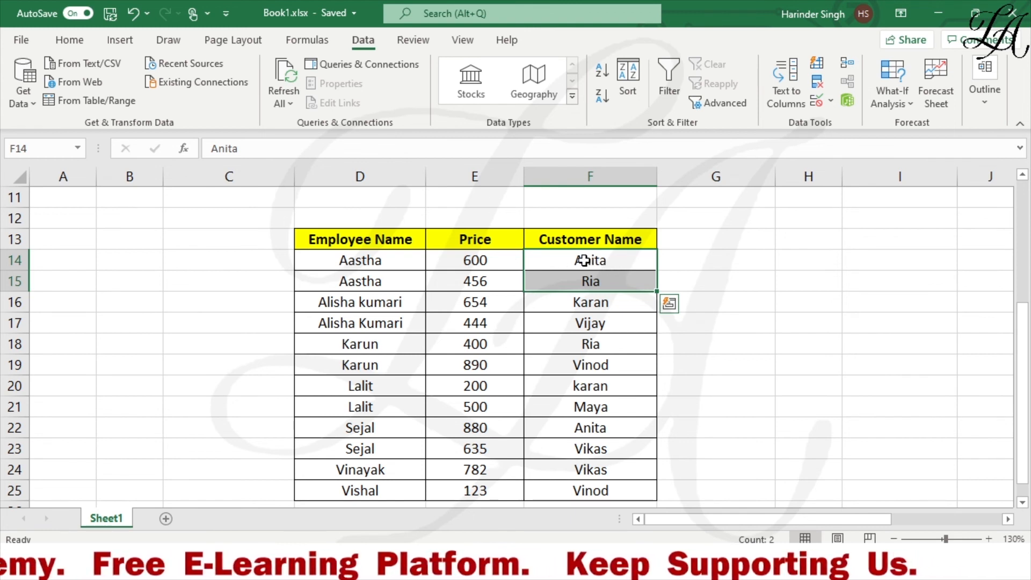
click(584, 285)
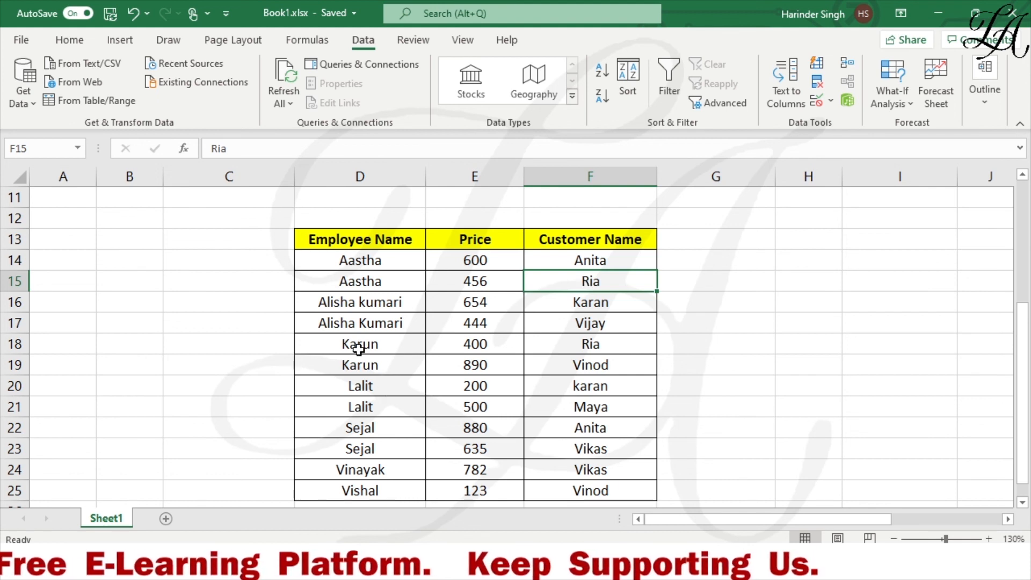
drag(359, 348, 583, 367)
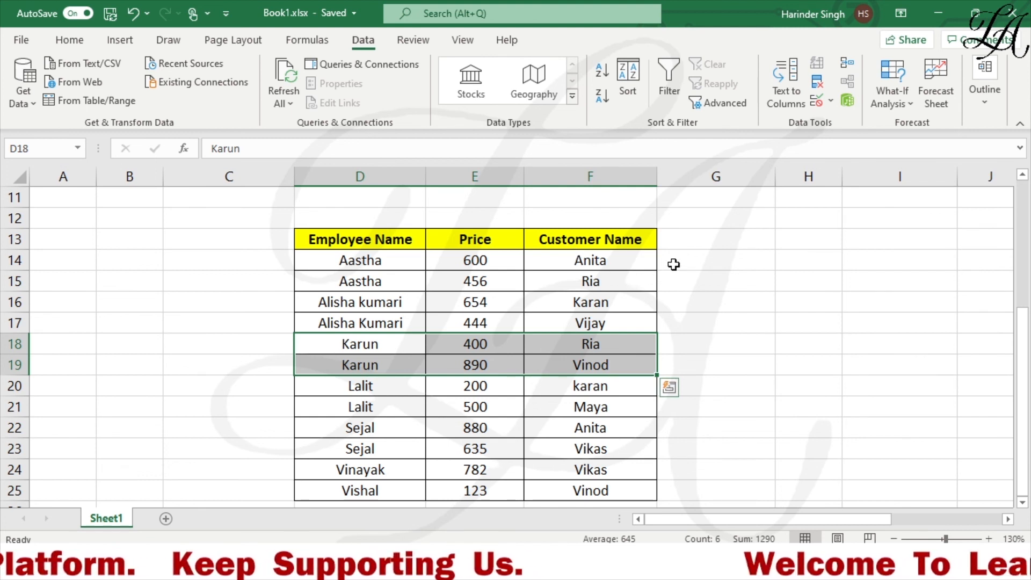
click(674, 264)
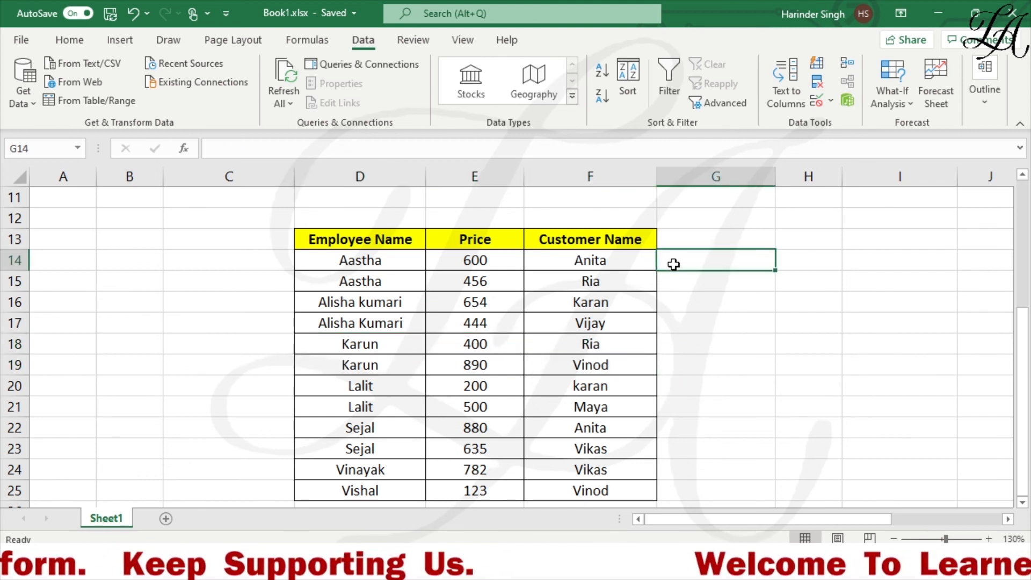